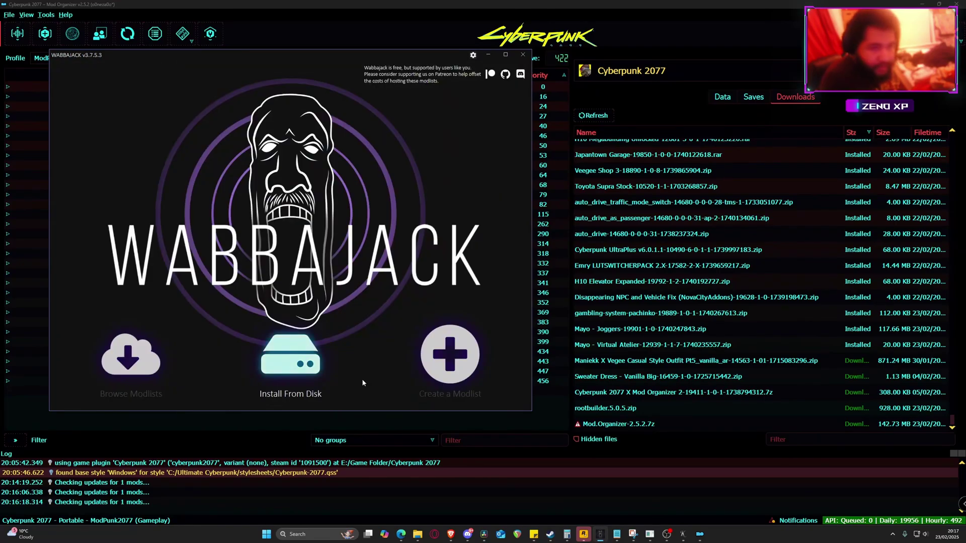
Begin a Wabbajack Install From Disk and browse the modlist picker to the Games (E:) drive
{"action": "left_click", "coordinate": [270, 366]}
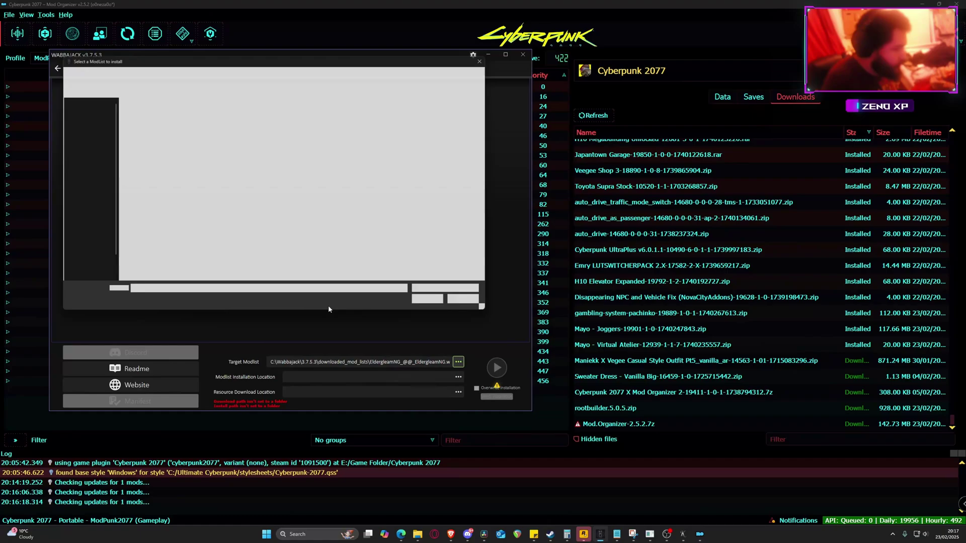
{"action": "left_click", "coordinate": [85, 256]}
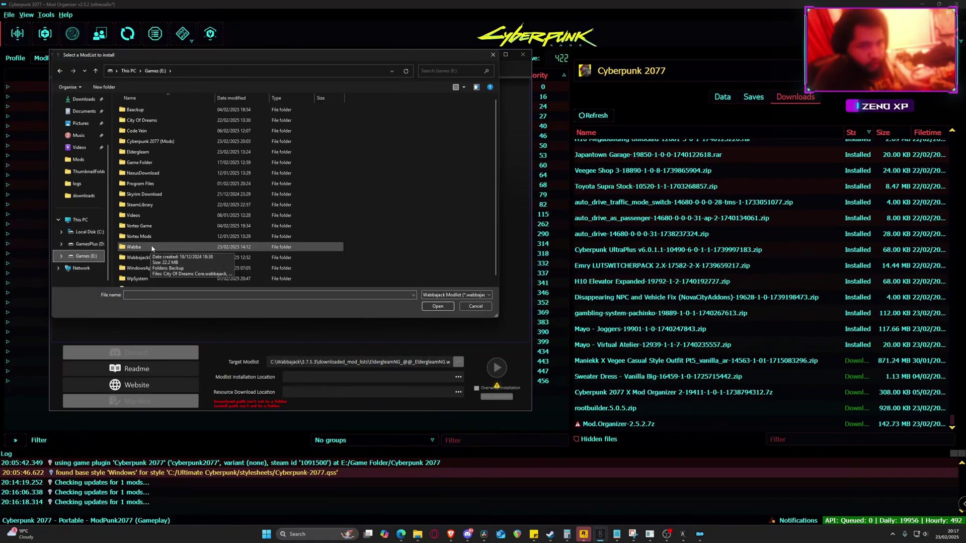
In Discord, open the community's #download channel and get the ModPunk2077 (Framework) modlist link
{"action": "key", "text": "alt+Tab"}
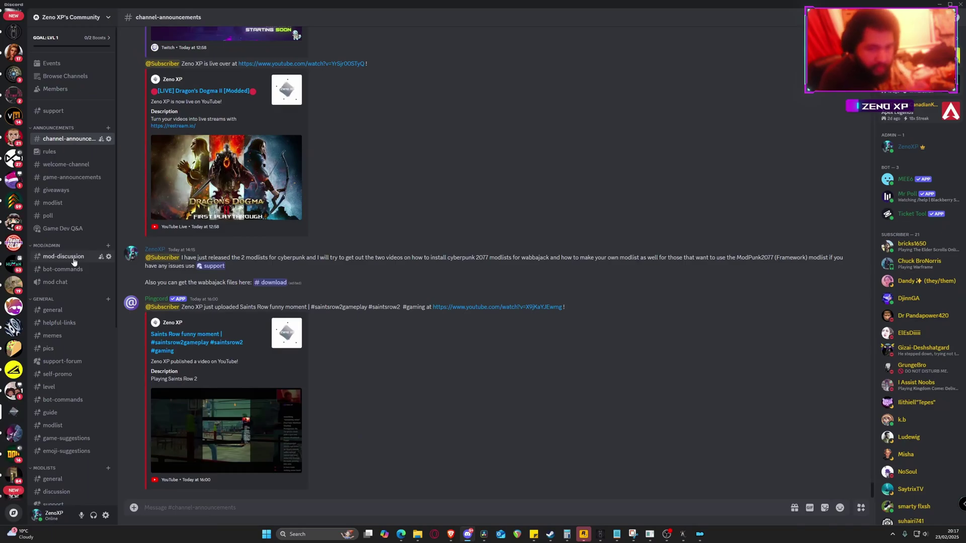
{"action": "scroll", "coordinate": [74, 261], "scroll_direction": "down", "scroll_amount": 3}
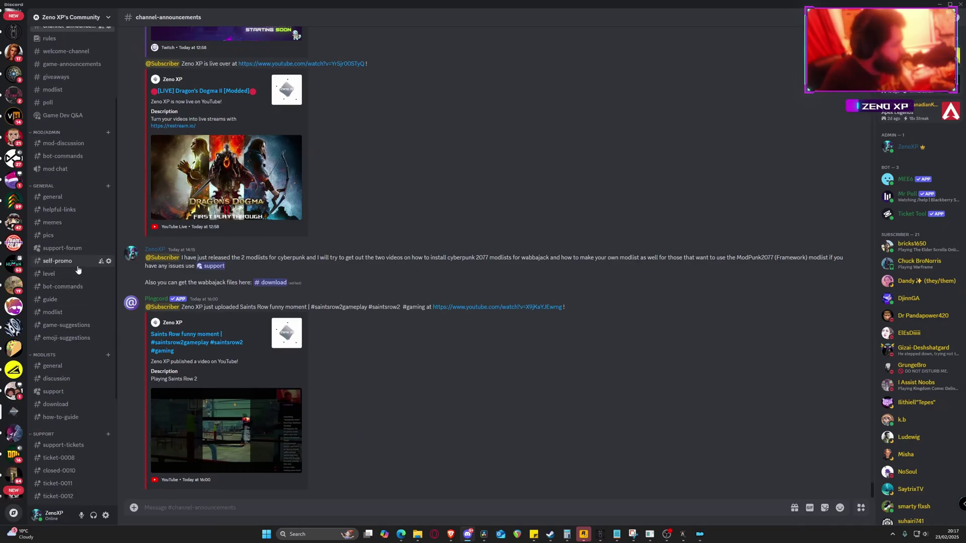
{"action": "left_click", "coordinate": [70, 403]}
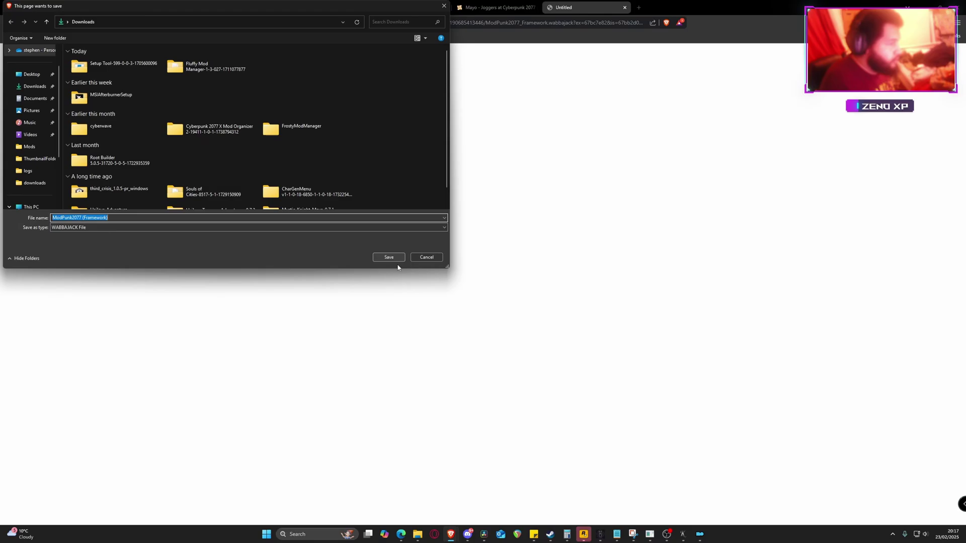
Save ModPunk2077 (Framework).wabbajack into Downloads and cycle windows back toward Wabbajack
{"action": "left_click", "coordinate": [396, 259]}
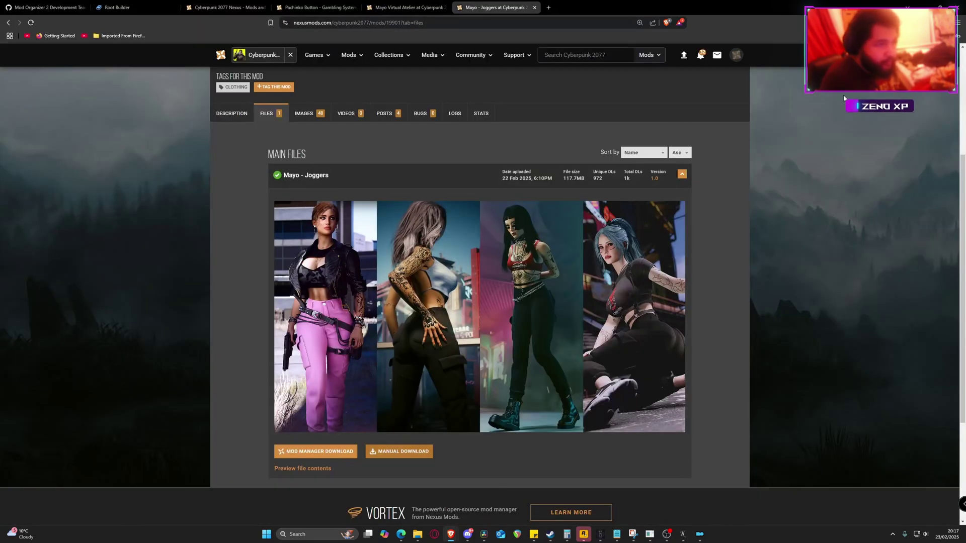
{"action": "key", "text": "alt+Tab"}
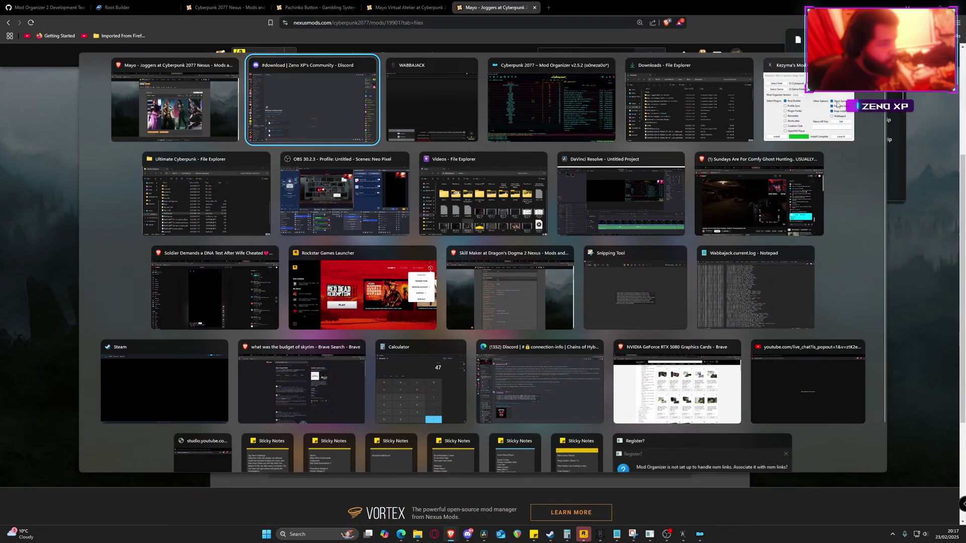
{"action": "key", "text": "alt+Tab"}
{"action": "key", "text": "alt+Tab"}
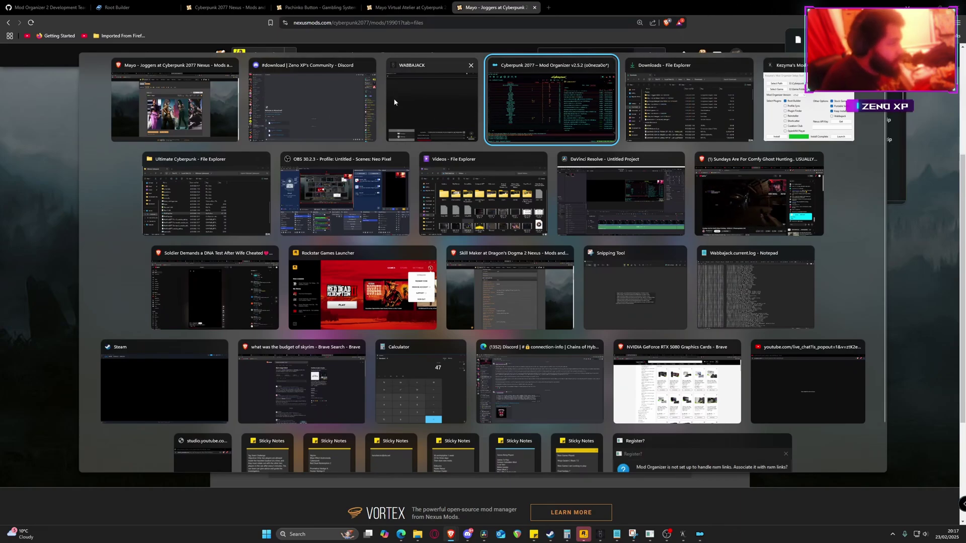
Load ModPunk2077 (Framework).wabbajack from the Downloads folder into Wabbajack
{"action": "left_click", "coordinate": [415, 102]}
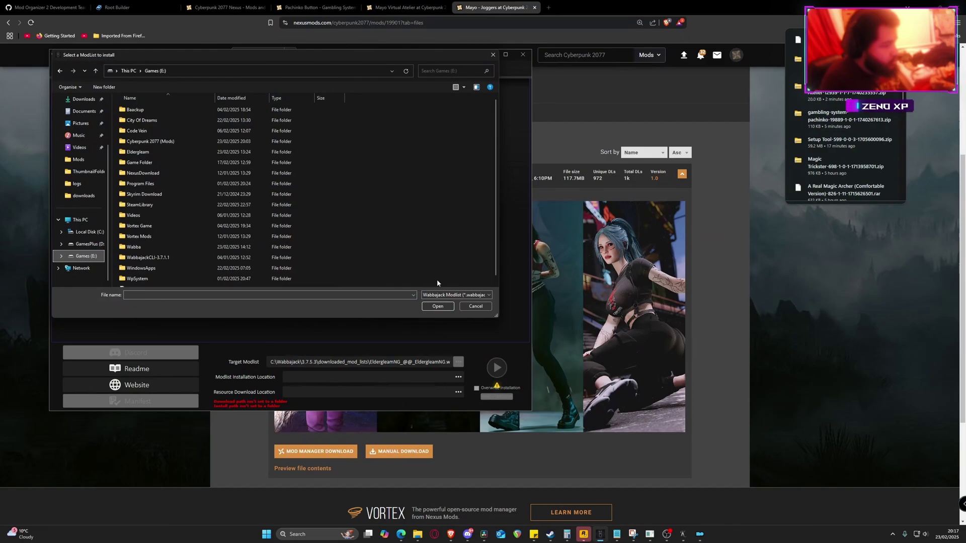
{"action": "scroll", "coordinate": [83, 101], "scroll_direction": "up", "scroll_amount": 1}
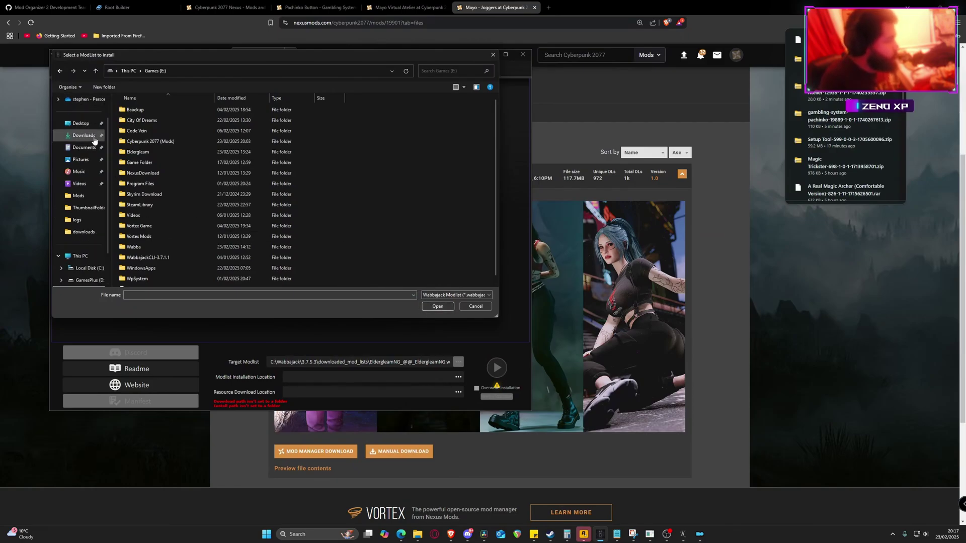
{"action": "left_click", "coordinate": [83, 135]}
{"action": "double_click", "coordinate": [161, 116]}
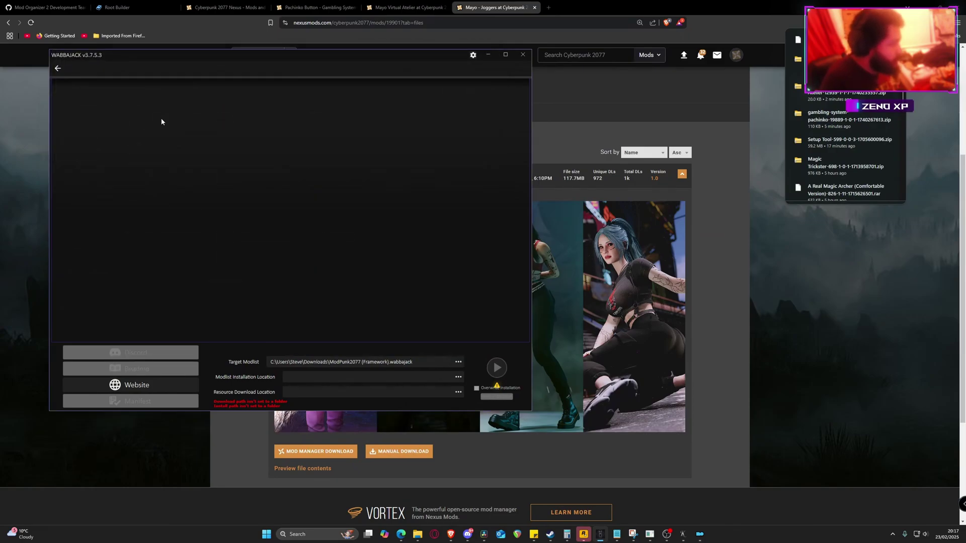
Set the install location to a new folder E:\ModPunk2077 Framework
{"action": "left_click", "coordinate": [457, 377]}
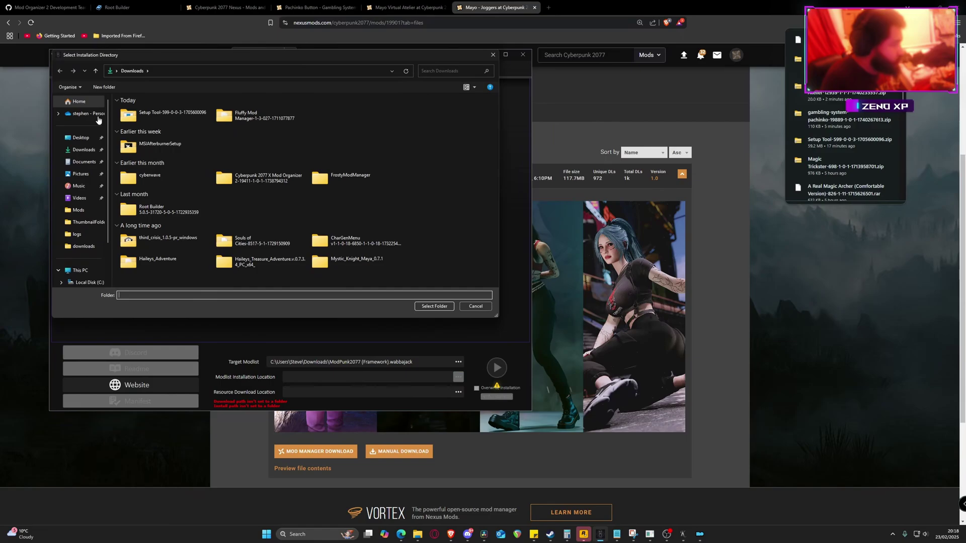
{"action": "scroll", "coordinate": [100, 211], "scroll_direction": "down", "scroll_amount": 1}
{"action": "left_click", "coordinate": [86, 255]}
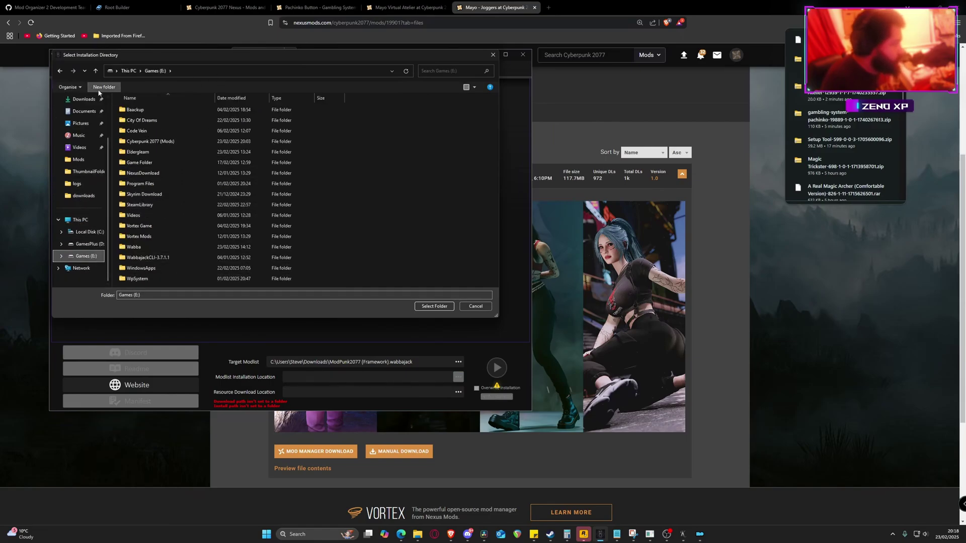
{"action": "left_click", "coordinate": [99, 88]}
{"action": "type", "text": "M"}
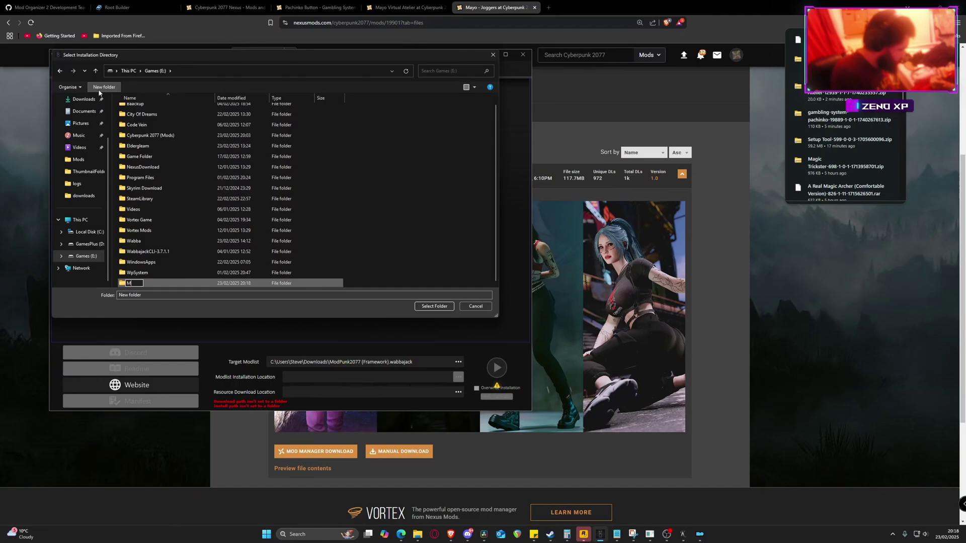
{"action": "type", "text": "odPunk207"}
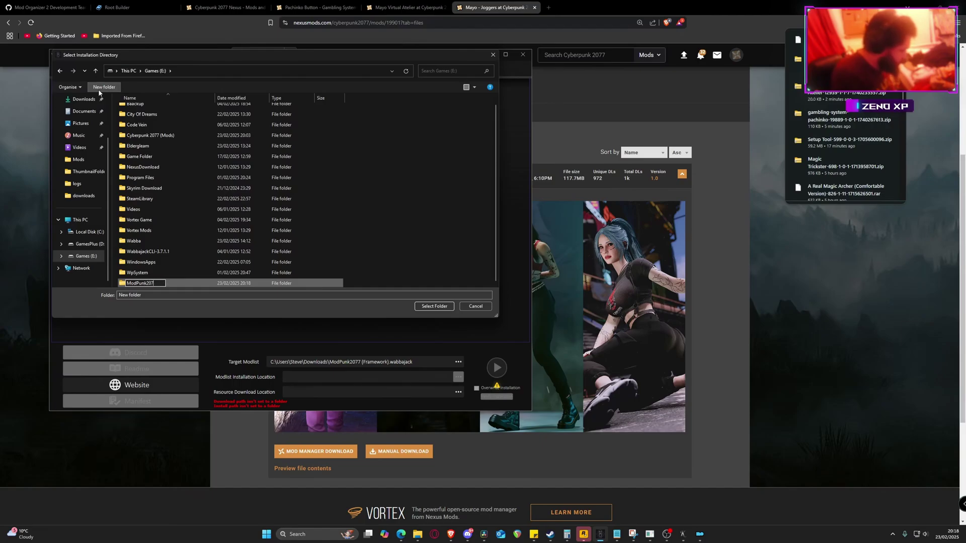
{"action": "type", "text": "7"}
{"action": "type", "text": " Framework"}
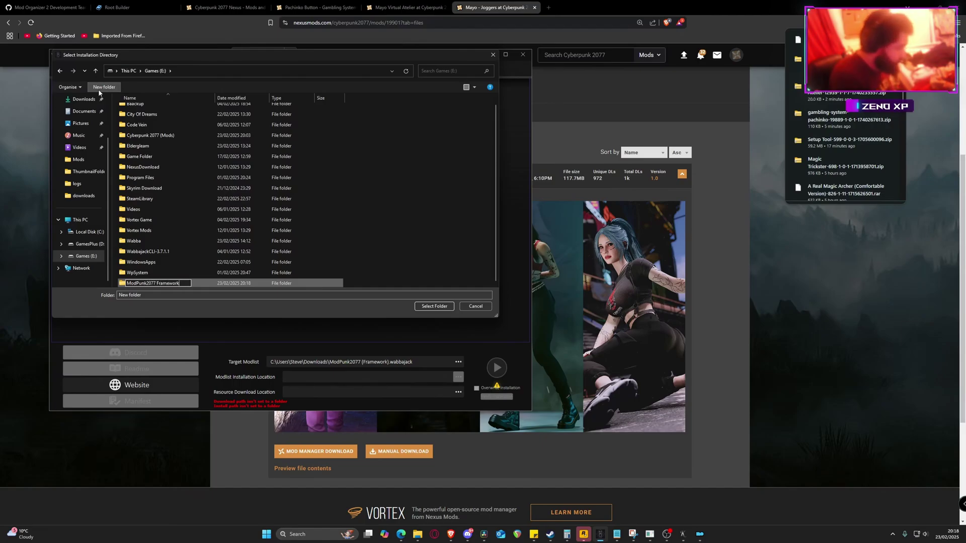
{"action": "key", "text": "Return"}
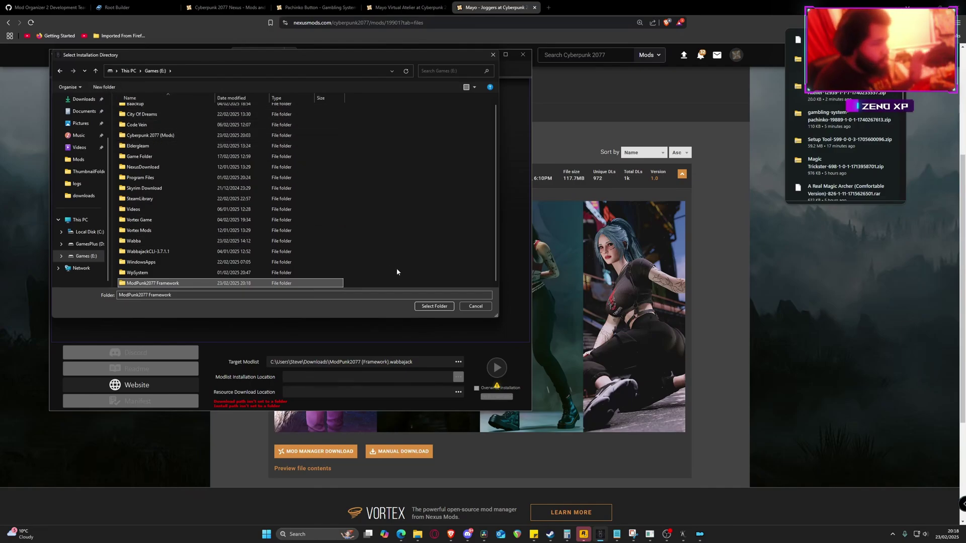
{"action": "left_click", "coordinate": [432, 306]}
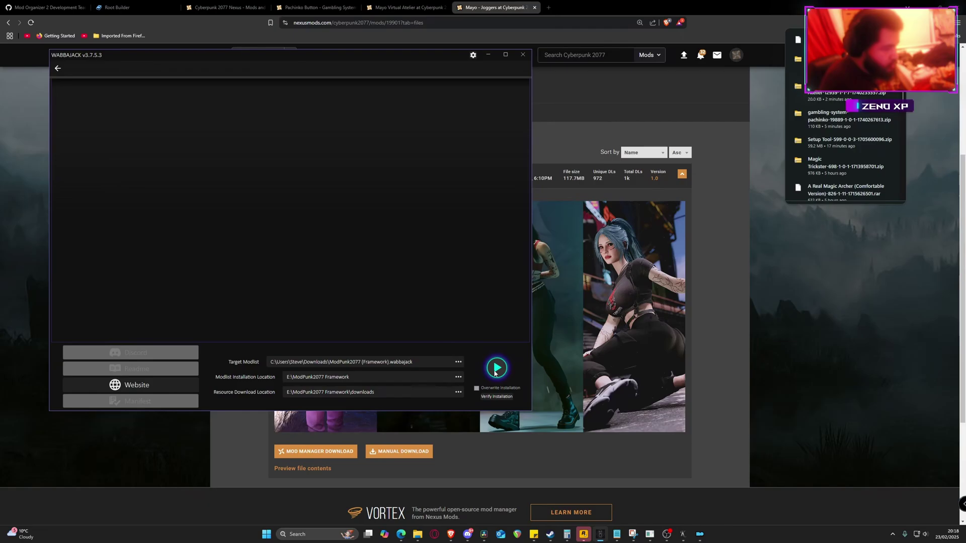
Start the ModPunk2077 (Framework) install and let it run until it reports Installation Failed
{"action": "left_click_drag", "start_coordinate": [374, 394], "coordinate": [317, 376]}
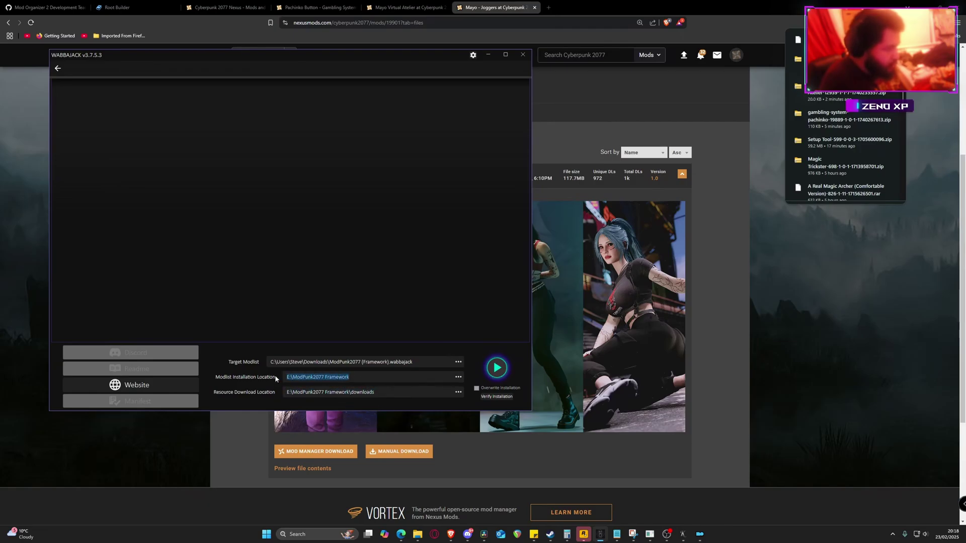
{"action": "left_click", "coordinate": [496, 368]}
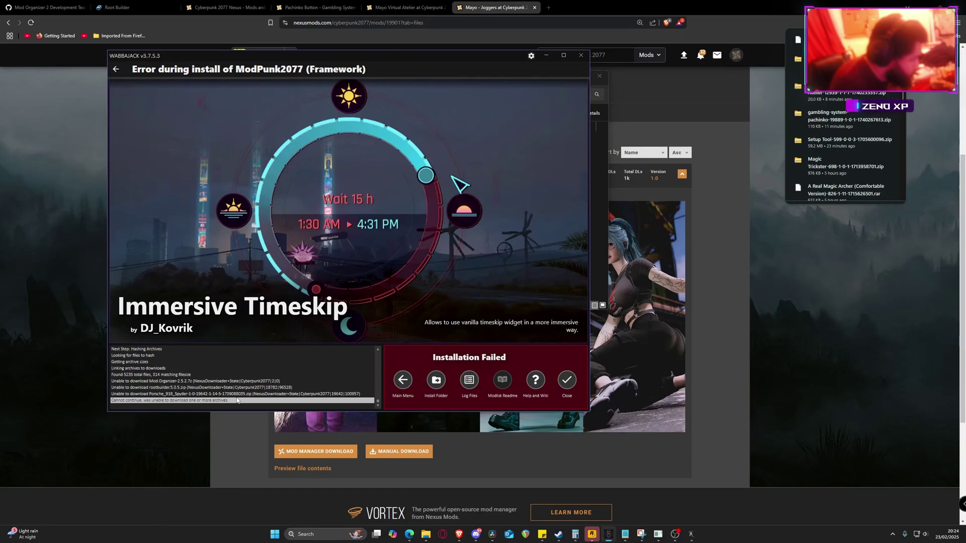
Highlight the 'Unable to download' log lines, then show the Games (E:) drive in File Explorer
{"action": "left_click_drag", "start_coordinate": [237, 400], "coordinate": [239, 389]}
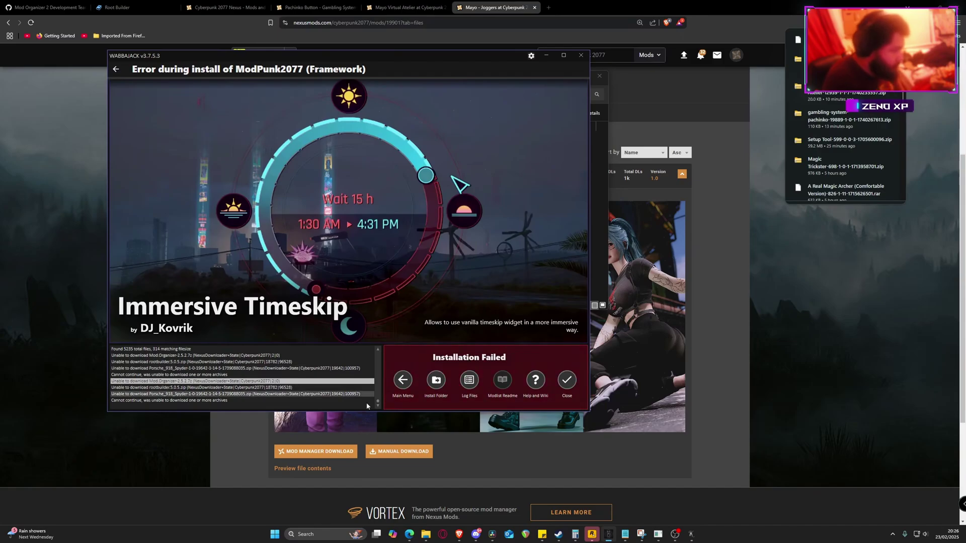
{"action": "mouse_move", "coordinate": [426, 534]}
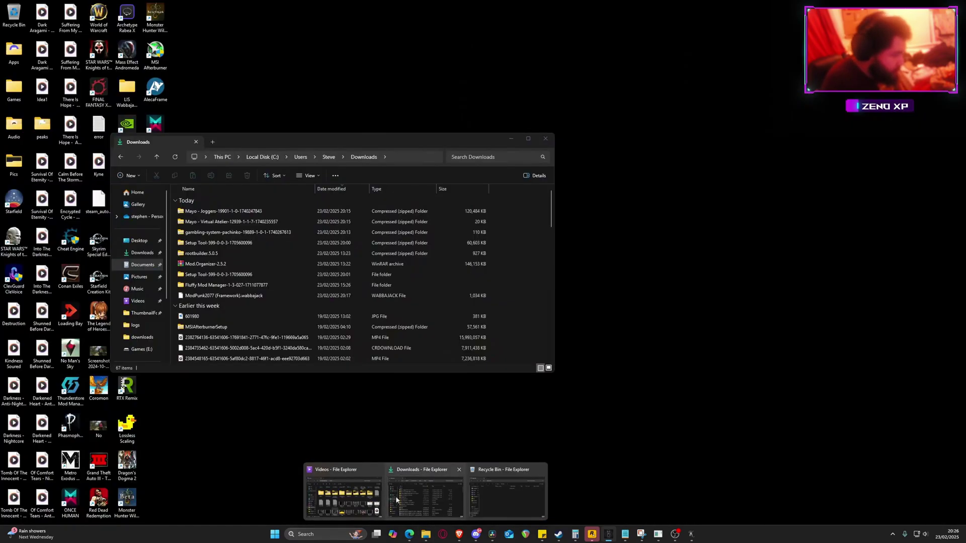
{"action": "left_click", "coordinate": [396, 496]}
{"action": "left_click", "coordinate": [201, 283]}
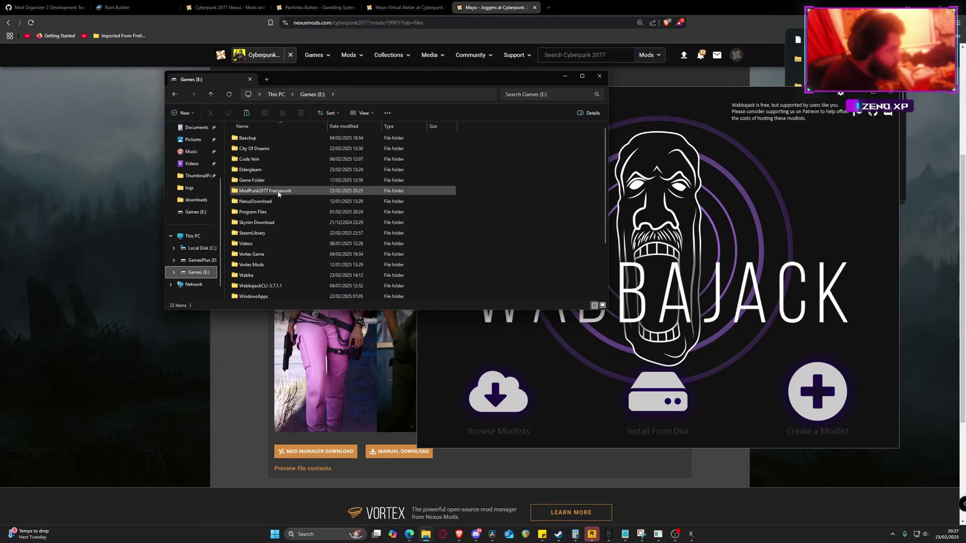
Paste the missing archives into E:\ModPunk2077 Framework\downloads
{"action": "double_click", "coordinate": [277, 192]}
{"action": "left_click", "coordinate": [261, 141]}
{"action": "double_click", "coordinate": [261, 139]}
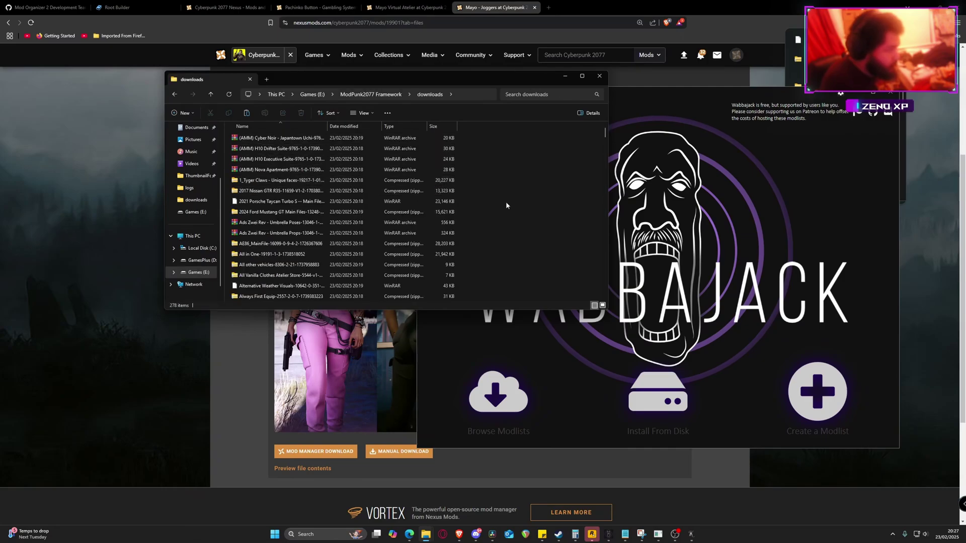
{"action": "key", "text": "ctrl+v"}
Rerun the ModPunk2077 (Framework) install in Wabbajack from Install From Disk
{"action": "left_click", "coordinate": [578, 327]}
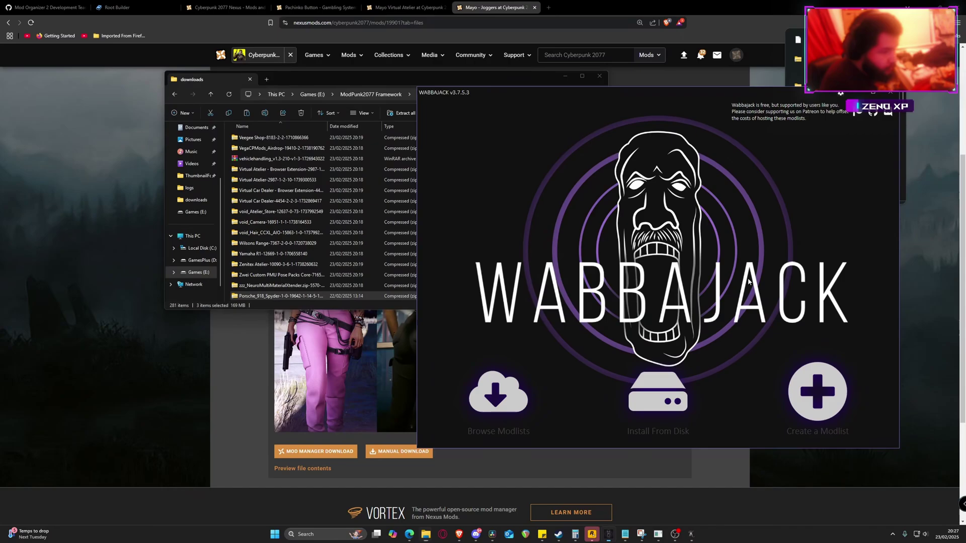
{"action": "left_click", "coordinate": [656, 407]}
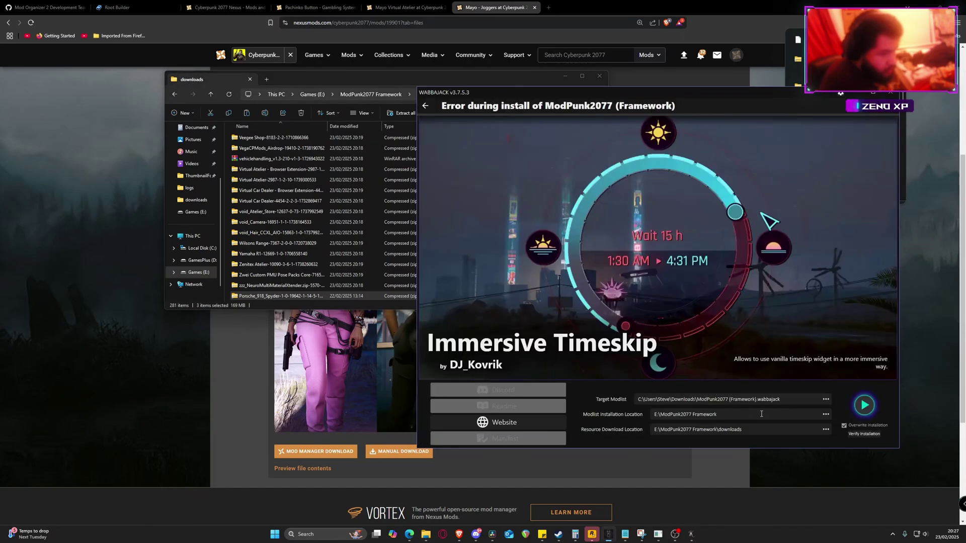
{"action": "left_click", "coordinate": [865, 405]}
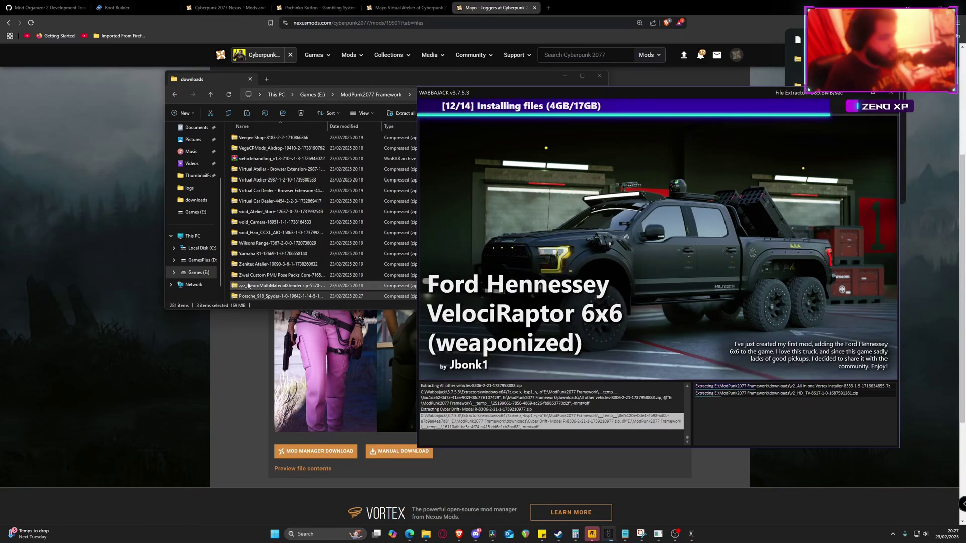
Watch the install progress and the growing downloads folder until Wabbajack reports Installation Complete
{"action": "left_click", "coordinate": [323, 77]}
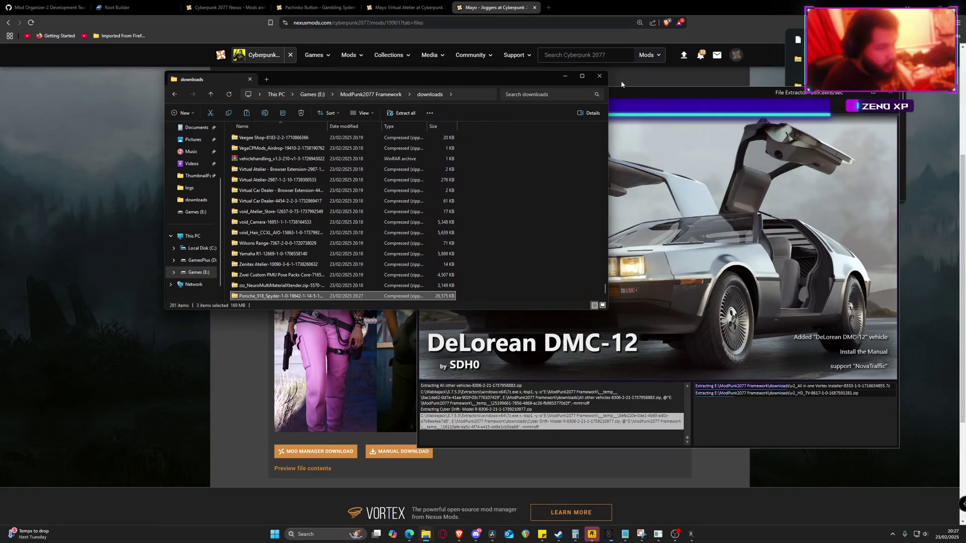
{"action": "left_click", "coordinate": [659, 101]}
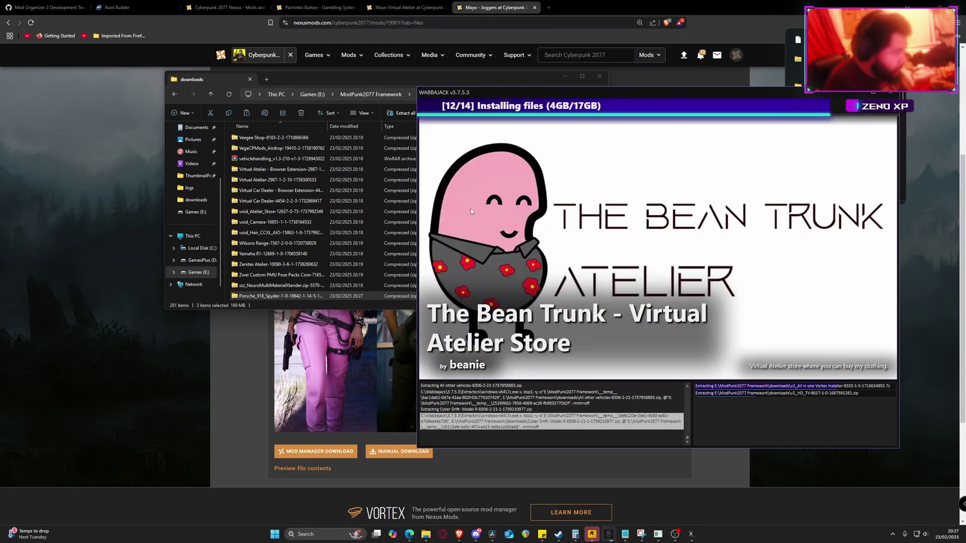
{"action": "left_click", "coordinate": [287, 81]}
{"action": "left_click", "coordinate": [785, 203]}
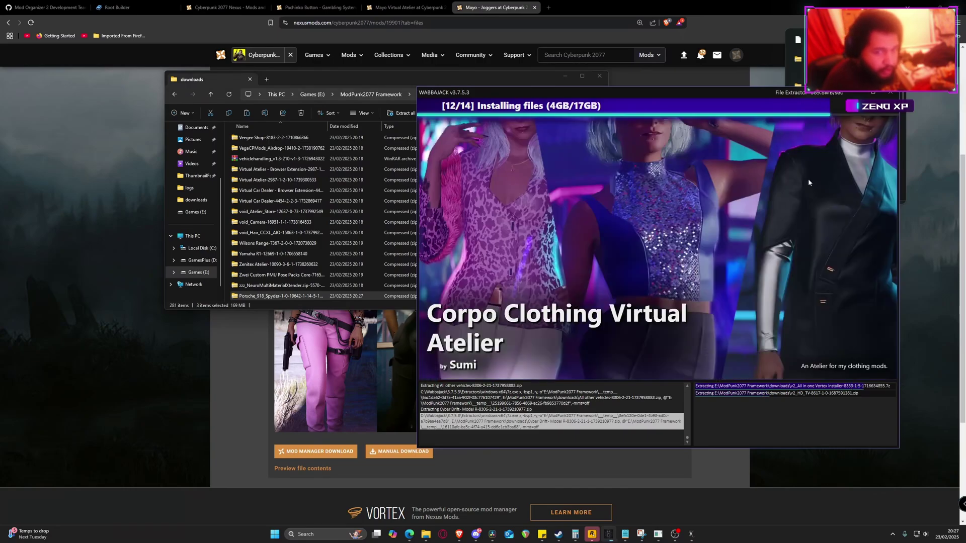
{"action": "left_click_drag", "start_coordinate": [314, 76], "coordinate": [316, 78]}
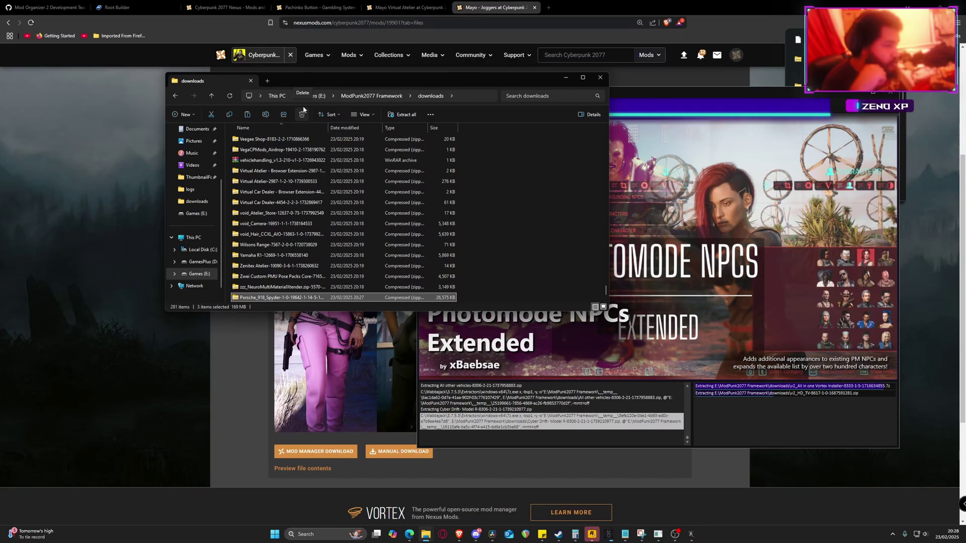
{"action": "left_click", "coordinate": [838, 390]}
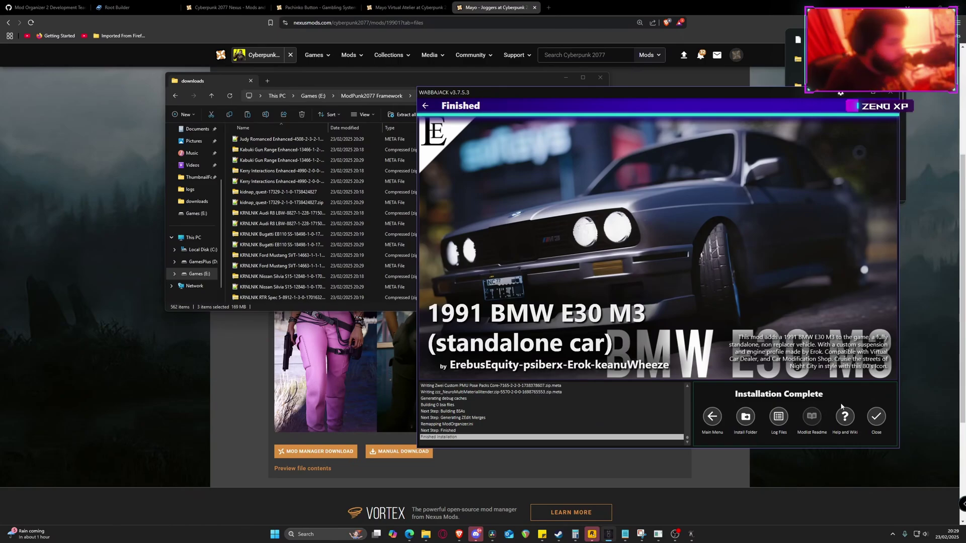
Return Wabbajack to its main menu and launch ModOrganizer.exe from the ModPunk2077 Framework folder
{"action": "left_click", "coordinate": [712, 417]}
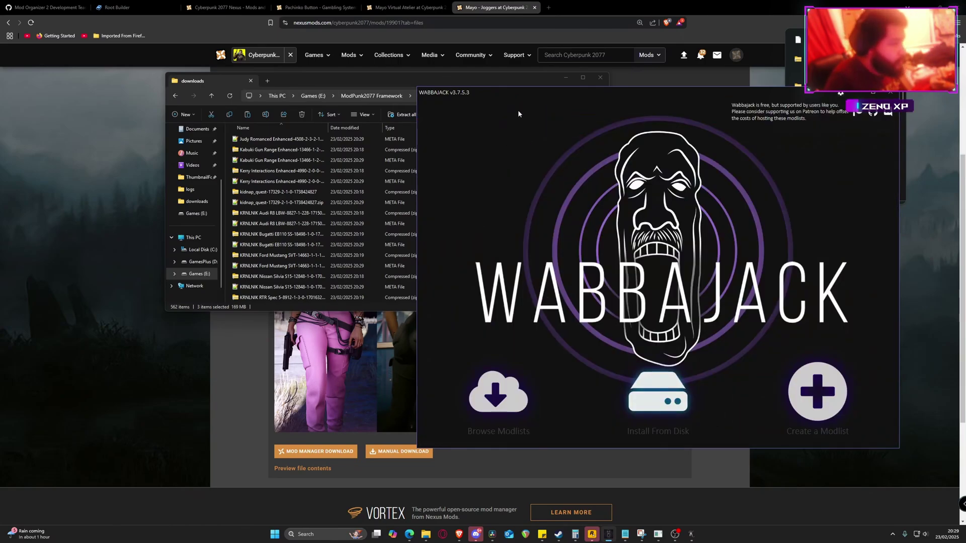
{"action": "left_click", "coordinate": [391, 79]}
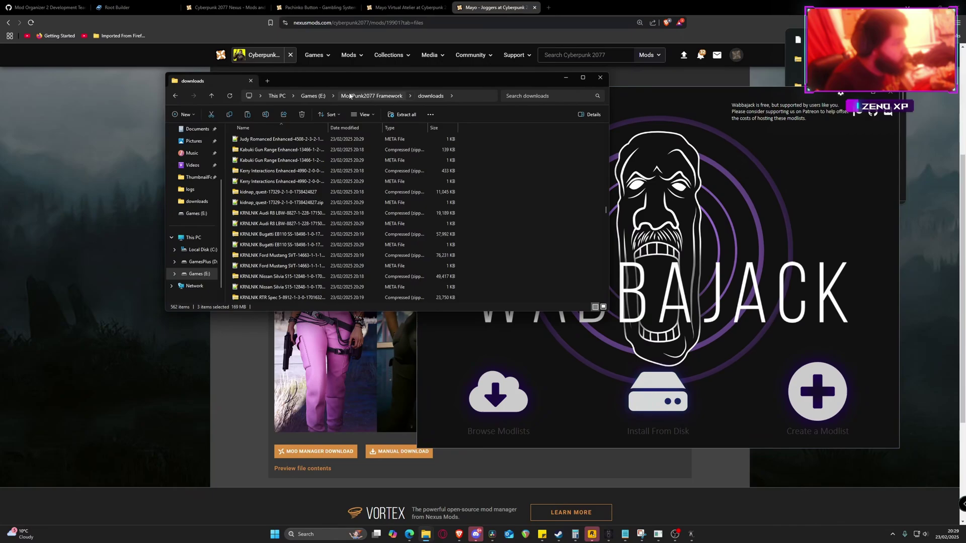
{"action": "left_click", "coordinate": [352, 96]}
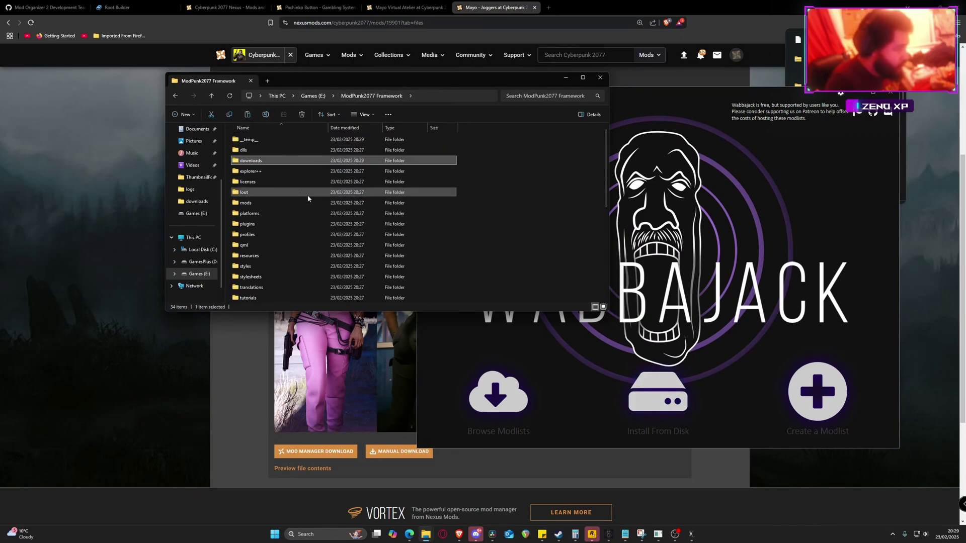
{"action": "scroll", "coordinate": [308, 199], "scroll_direction": "down", "scroll_amount": 6}
{"action": "double_click", "coordinate": [293, 162]}
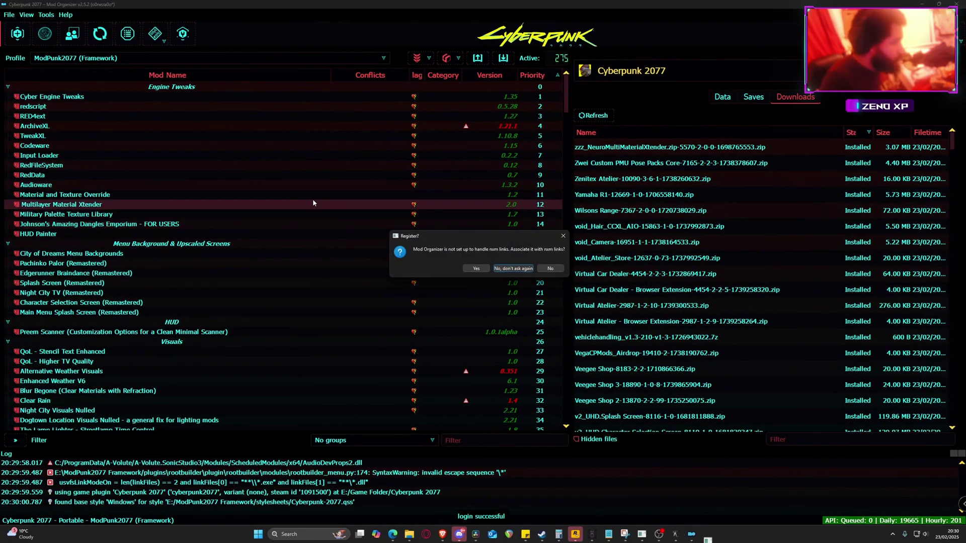
Decline nxm link handling and collapse all separators in the mod list
{"action": "left_click", "coordinate": [550, 269]}
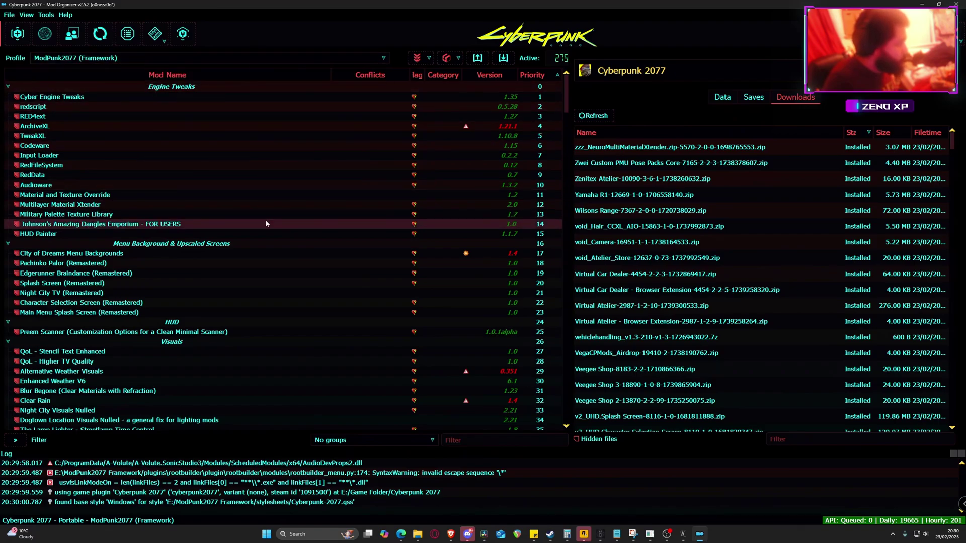
{"action": "right_click", "coordinate": [124, 90]}
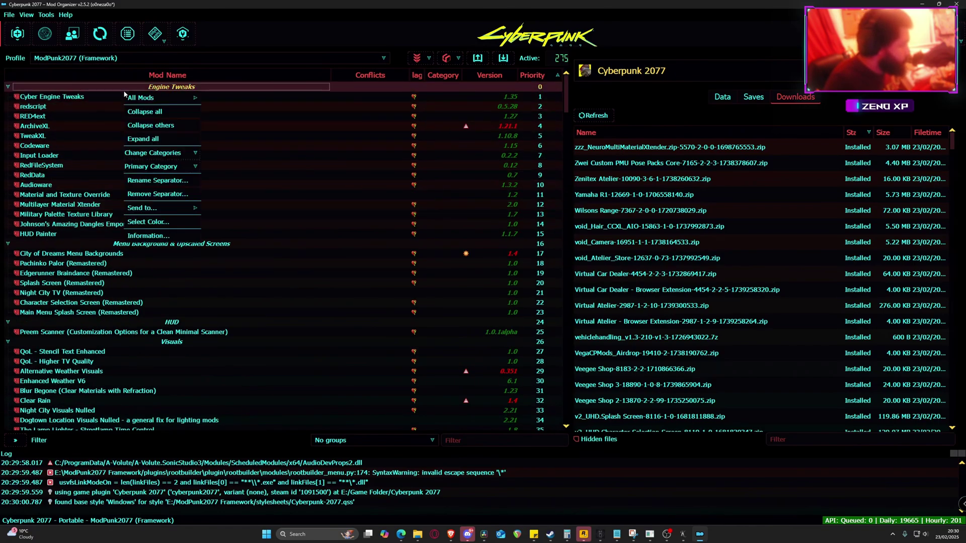
{"action": "left_click", "coordinate": [145, 111]}
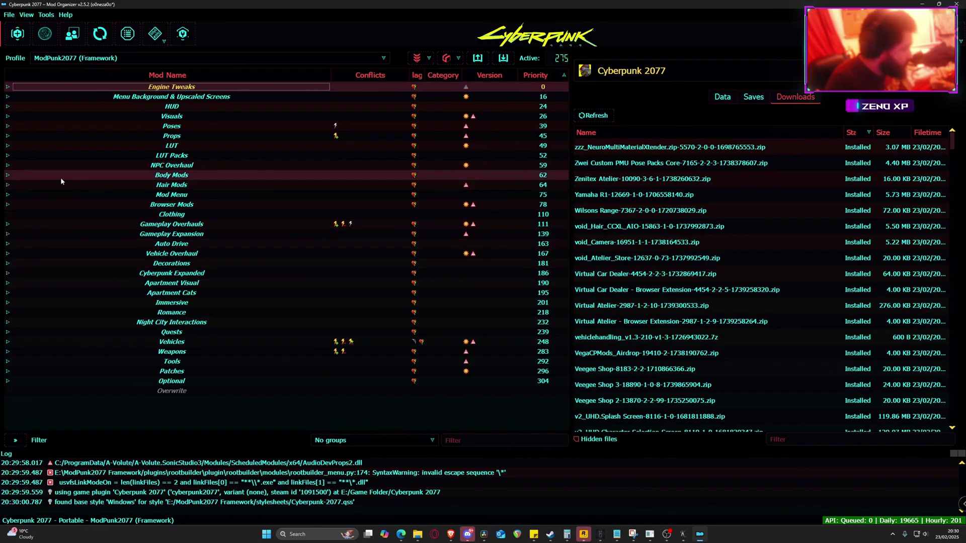
Expand Body Mods and Gameplay Overhauls to review them, then collapse both again
{"action": "left_click", "coordinate": [7, 175]}
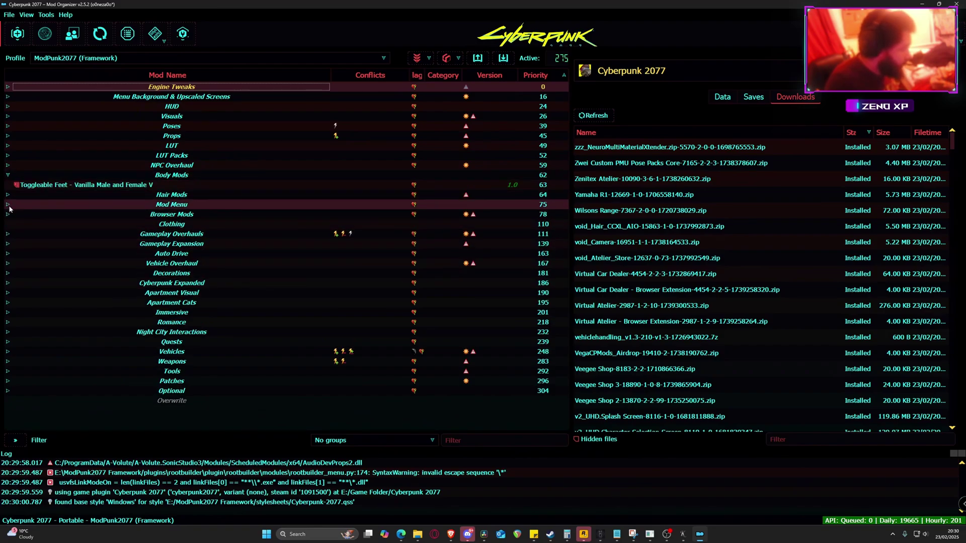
{"action": "left_click", "coordinate": [12, 224]}
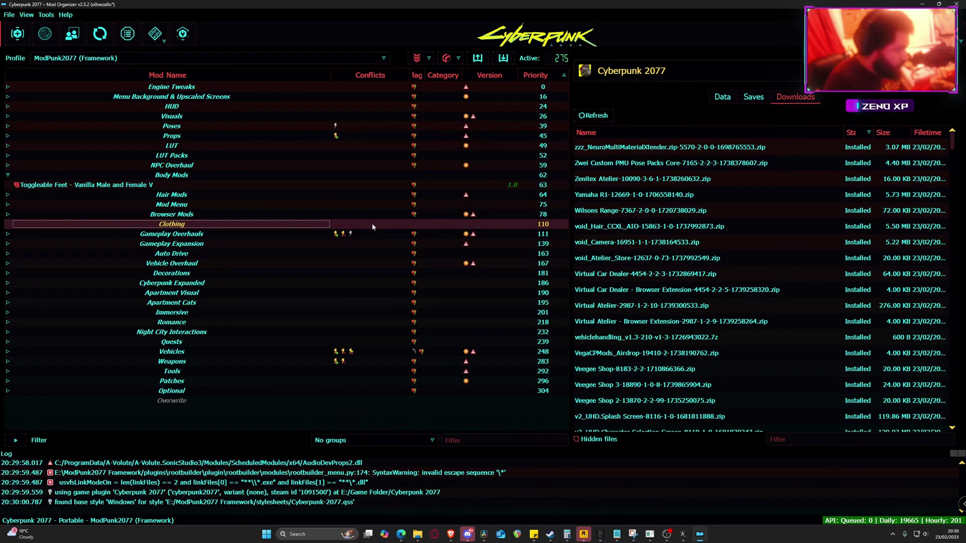
{"action": "double_click", "coordinate": [184, 234]}
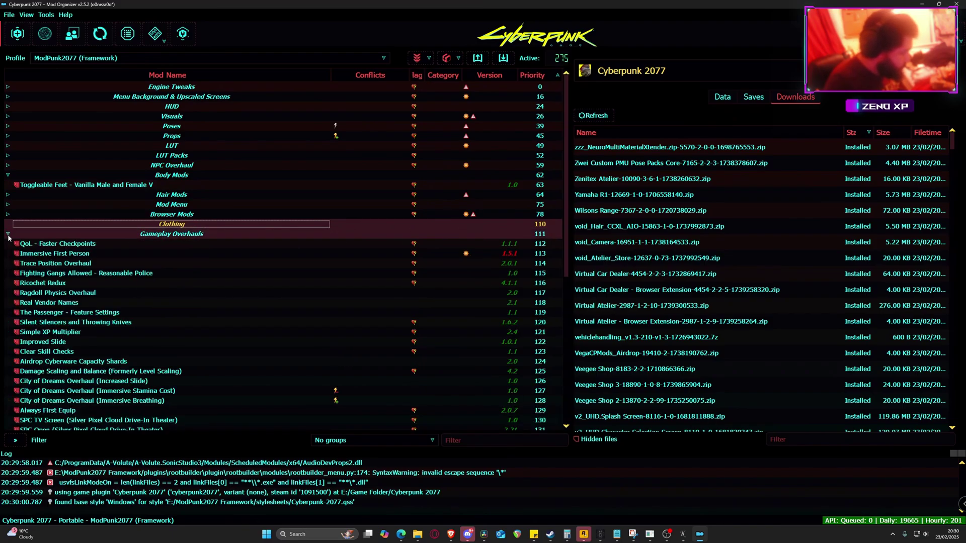
{"action": "scroll", "coordinate": [146, 372], "scroll_direction": "down", "scroll_amount": 3}
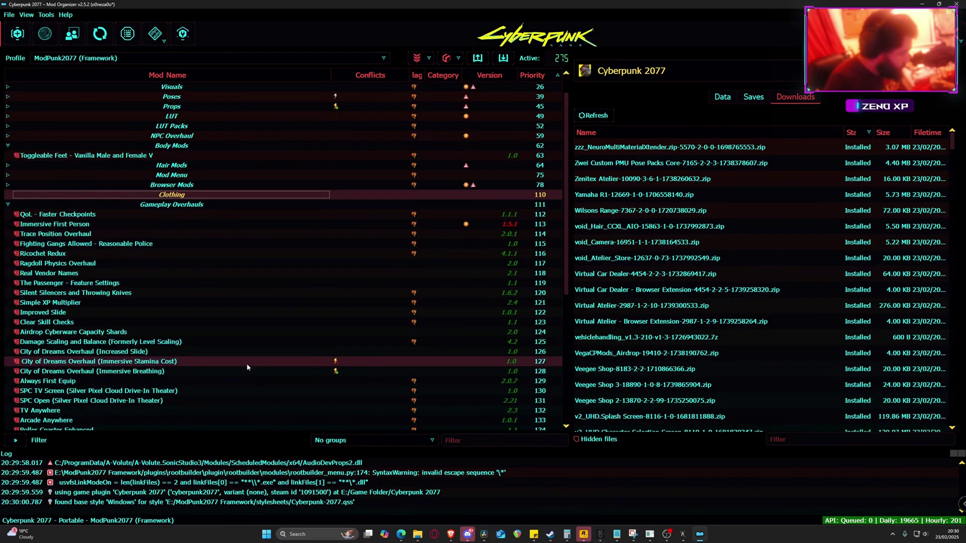
{"action": "scroll", "coordinate": [248, 368], "scroll_direction": "down", "scroll_amount": 3}
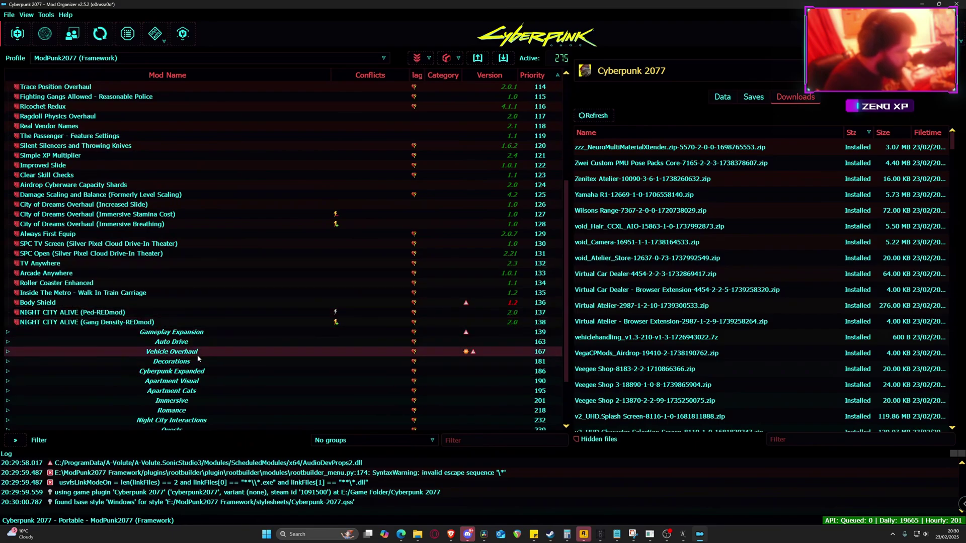
{"action": "scroll", "coordinate": [203, 357], "scroll_direction": "up", "scroll_amount": 6}
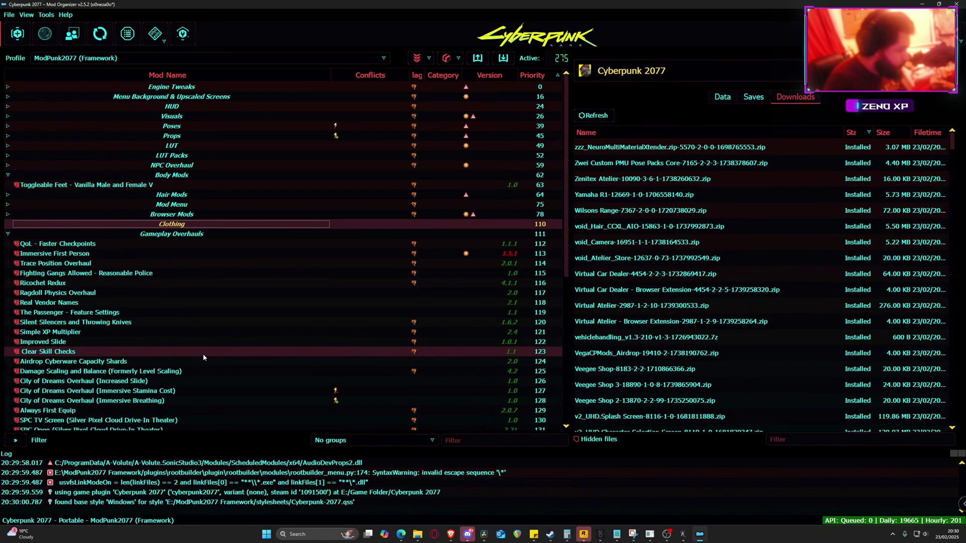
{"action": "left_click", "coordinate": [7, 234]}
{"action": "left_click", "coordinate": [8, 175]}
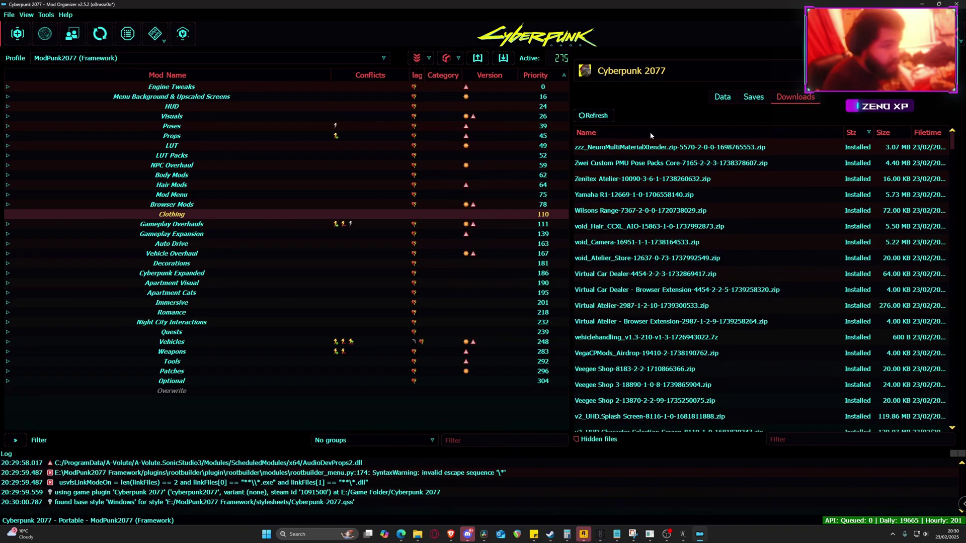
Launch the modded Cyberpunk 2077 and copy part of the REDmod deployment output while it deploys
{"action": "left_click", "coordinate": [820, 75]}
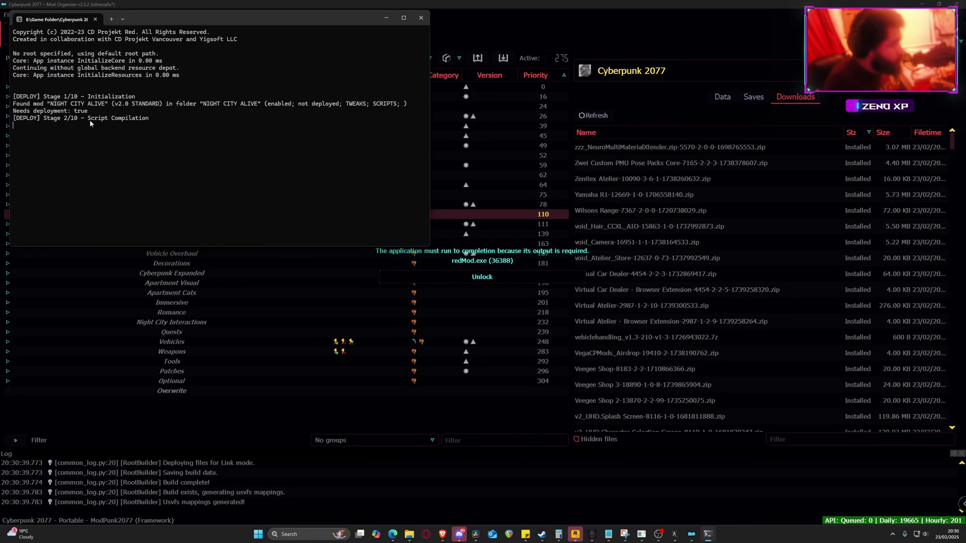
{"action": "left_click_drag", "start_coordinate": [53, 104], "coordinate": [282, 141]}
{"action": "right_click", "coordinate": [281, 141]}
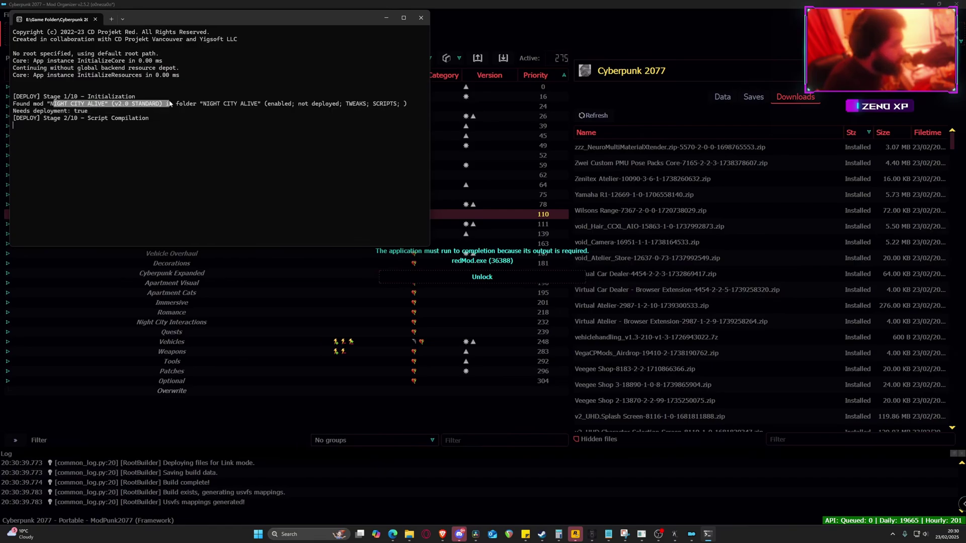
{"action": "left_click", "coordinate": [576, 32]}
{"action": "left_click", "coordinate": [707, 534]}
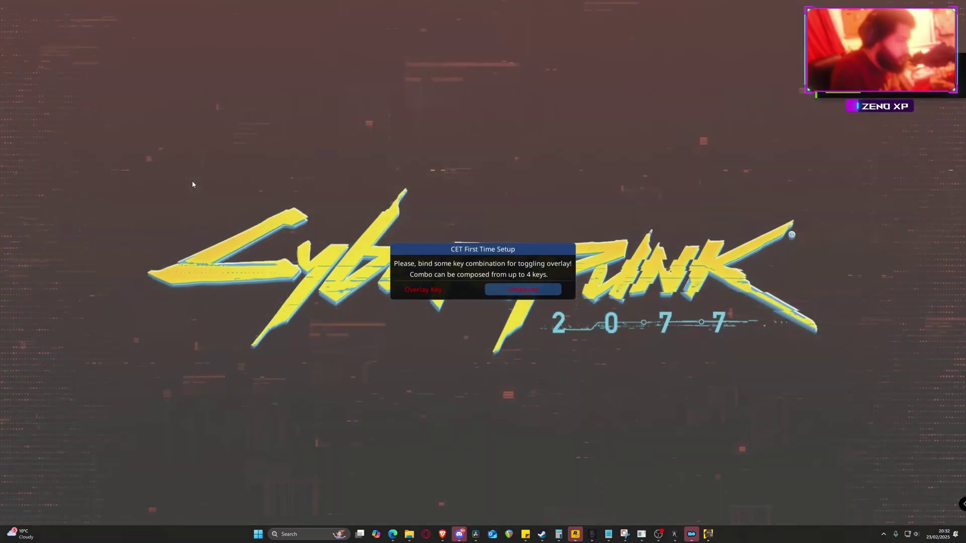
Bind Home as the Cyber Engine Tweaks overlay key, collapse the overlay, and skip the intro
{"action": "left_click", "coordinate": [523, 289]}
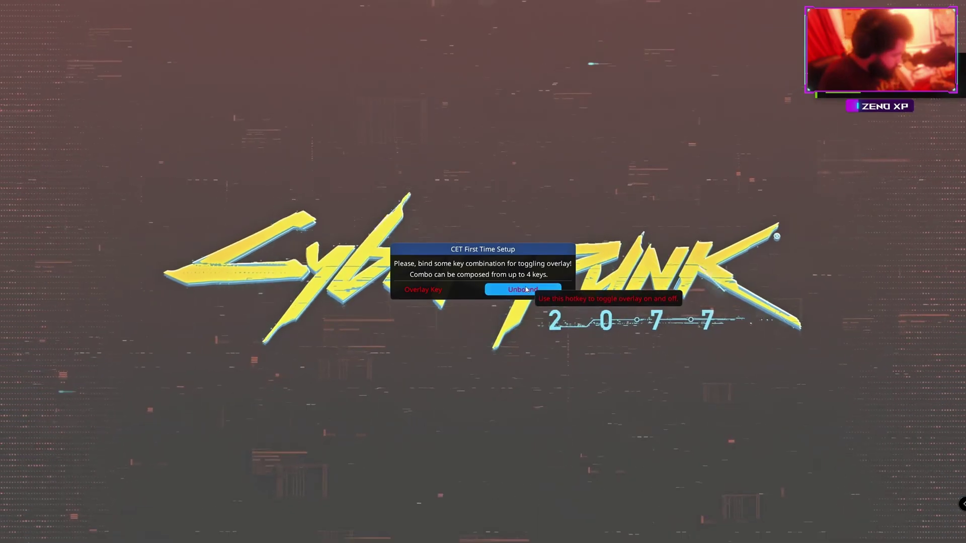
{"action": "key", "text": "Home"}
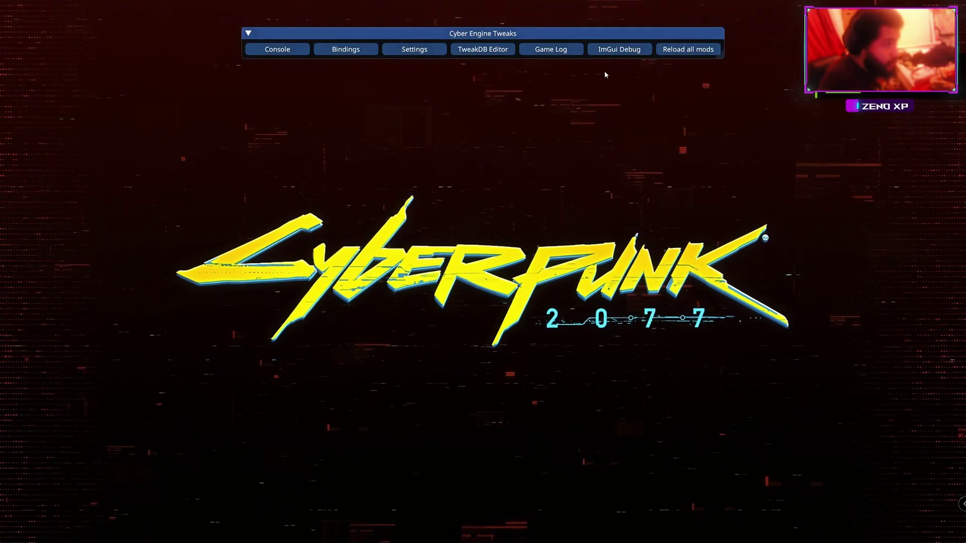
{"action": "left_click", "coordinate": [248, 34]}
{"action": "left_click_drag", "start_coordinate": [320, 37], "coordinate": [332, 12]}
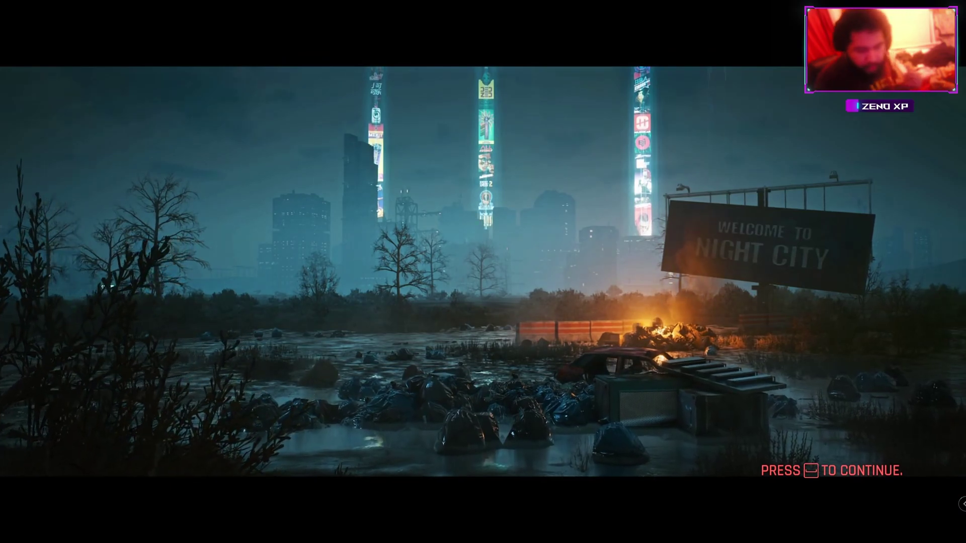
{"action": "key", "text": "space"}
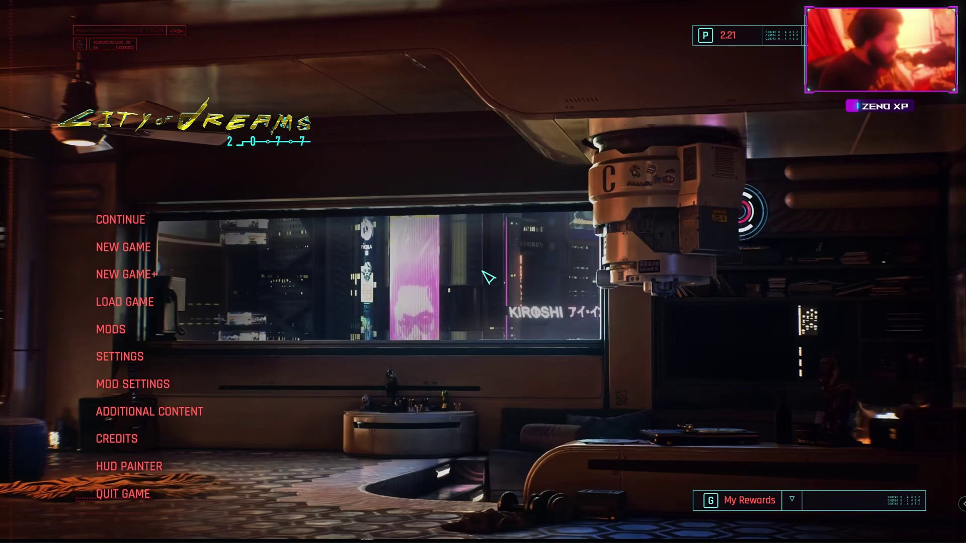
Page through the MODS settings tabs from the main menu, then quit the game
{"action": "left_click", "coordinate": [182, 322]}
{"action": "scroll", "coordinate": [326, 129], "scroll_direction": "down", "scroll_amount": 2}
{"action": "scroll", "coordinate": [330, 126], "scroll_direction": "up", "scroll_amount": 2}
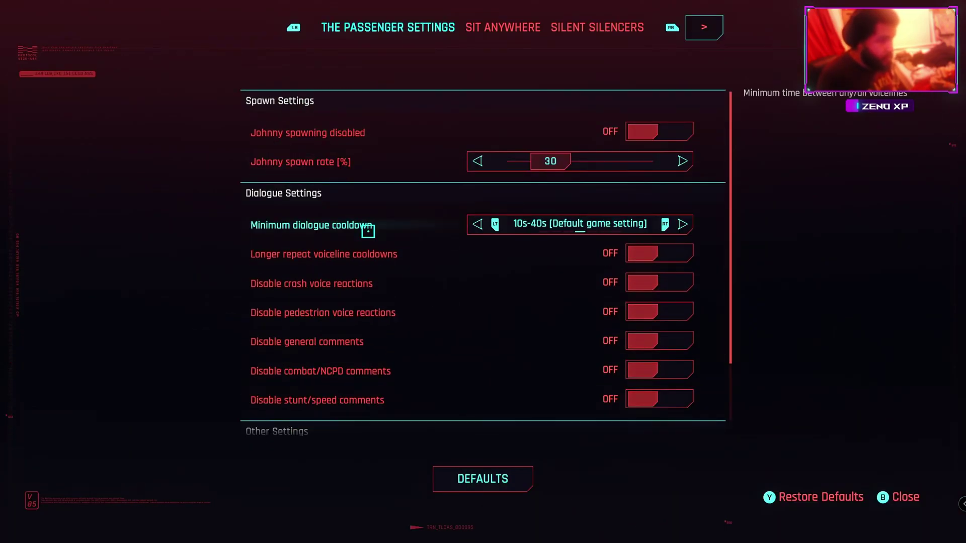
{"action": "scroll", "coordinate": [413, 327], "scroll_direction": "down", "scroll_amount": 2}
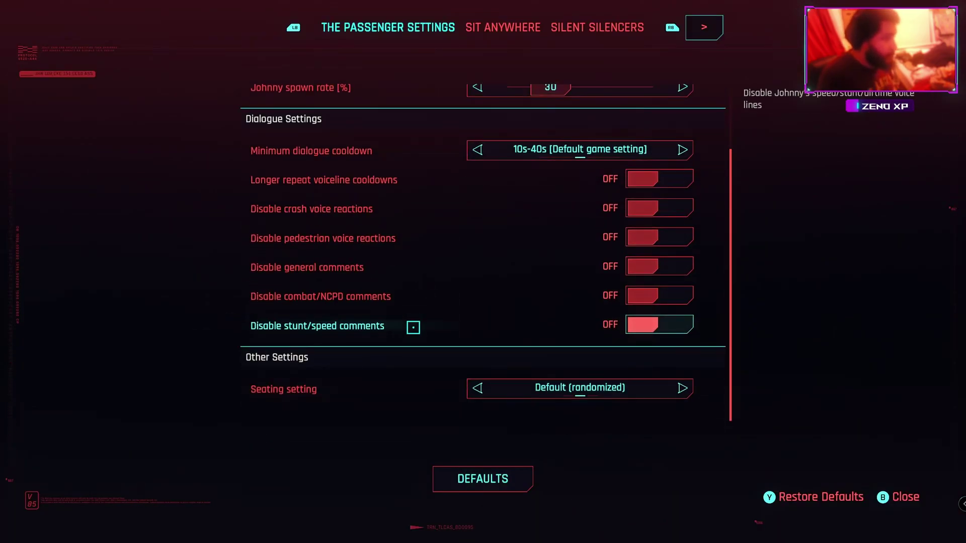
{"action": "key", "text": "e"}
{"action": "key", "text": "e"}
{"action": "key", "text": "e"}
{"action": "key", "text": "e"}
{"action": "key", "text": "e"}
{"action": "key", "text": "e"}
{"action": "key", "text": "e"}
{"action": "key", "text": "e"}
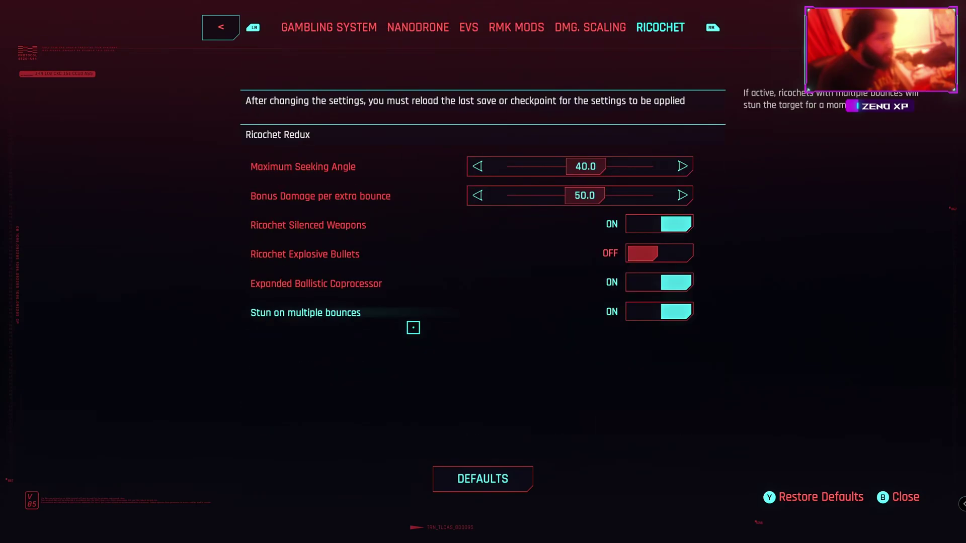
{"action": "key", "text": "e"}
{"action": "key", "text": "e"}
{"action": "key", "text": "e"}
{"action": "key", "text": "e"}
{"action": "key", "text": "e"}
{"action": "key", "text": "e"}
{"action": "key", "text": "e"}
{"action": "key", "text": "e"}
{"action": "key", "text": "Escape"}
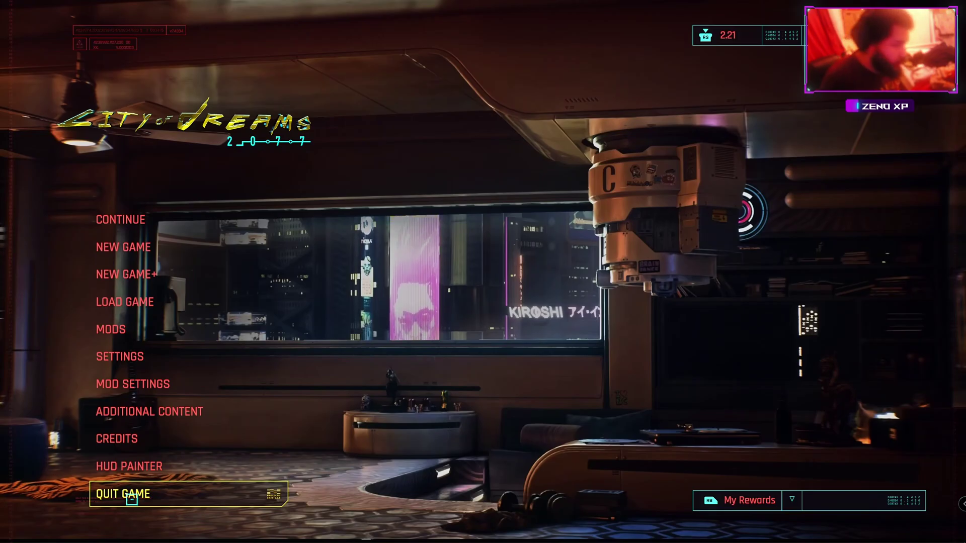
{"action": "left_click", "coordinate": [131, 498]}
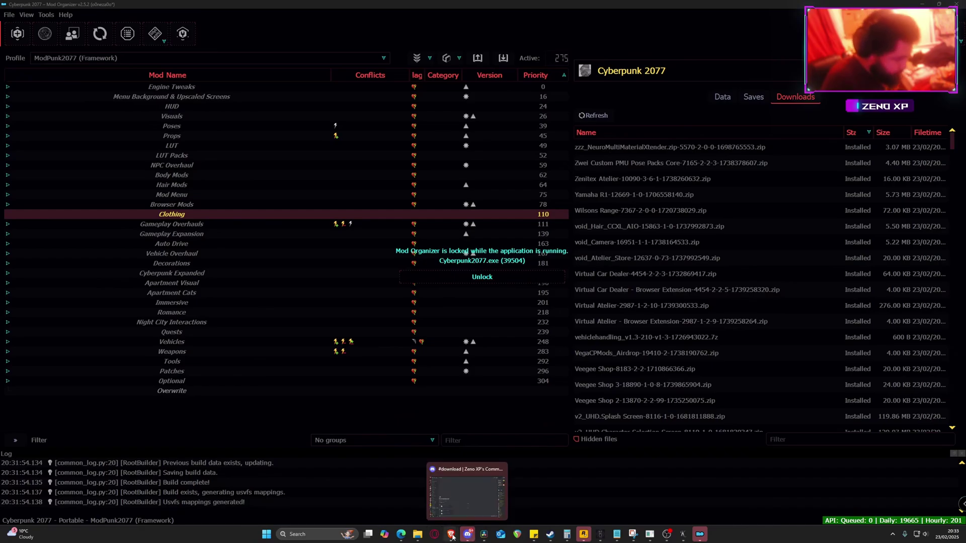
Move from the Mayo - Joggers mod page to the Root Builder GitHub releases tab
{"action": "mouse_move", "coordinate": [451, 534]}
{"action": "left_click", "coordinate": [706, 512]}
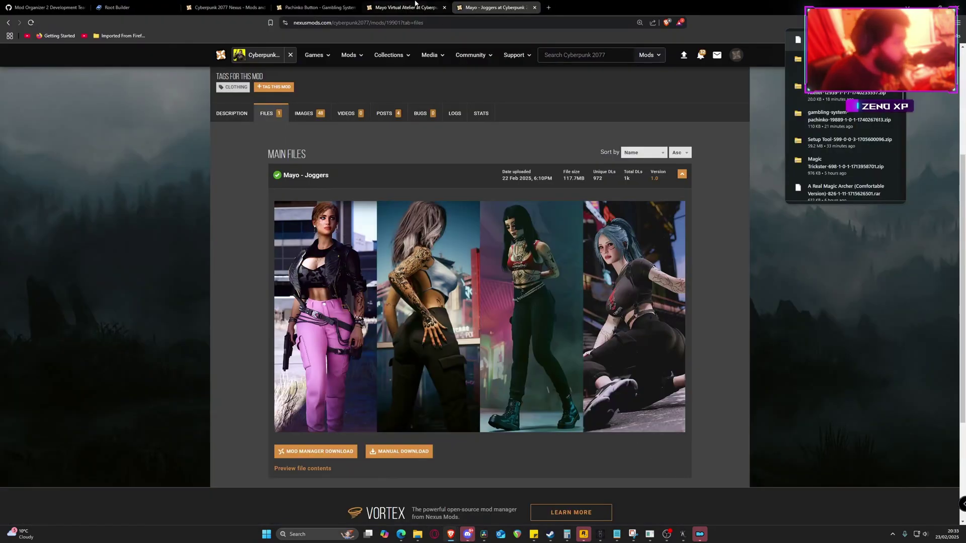
{"action": "mouse_move", "coordinate": [637, 537]}
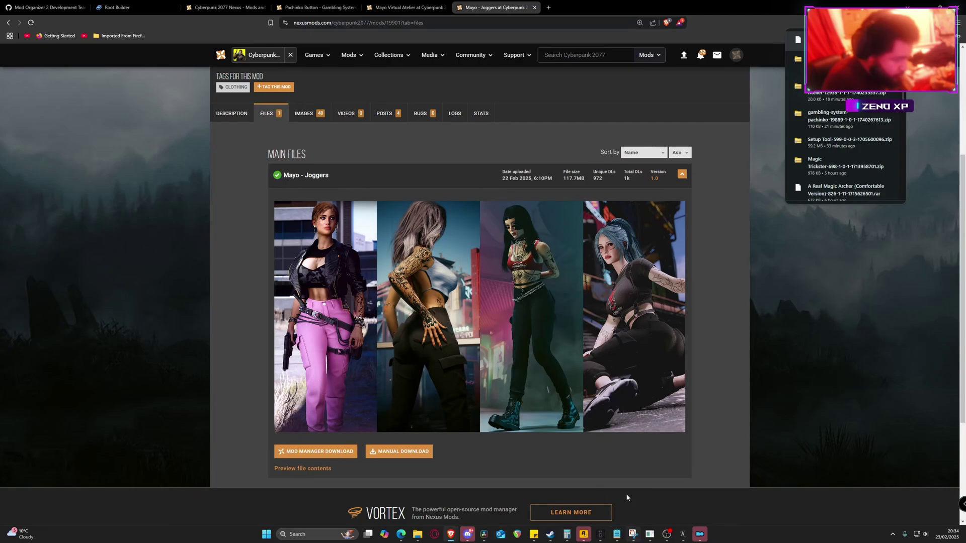
{"action": "left_click", "coordinate": [118, 7]}
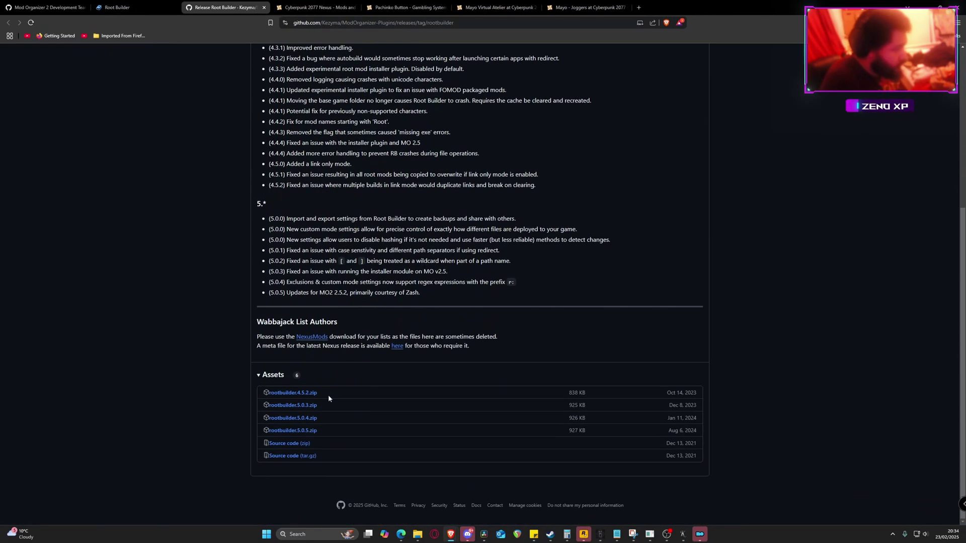
Copy the Root Builder release page address from the browser's address bar
{"action": "right_click", "coordinate": [311, 430]}
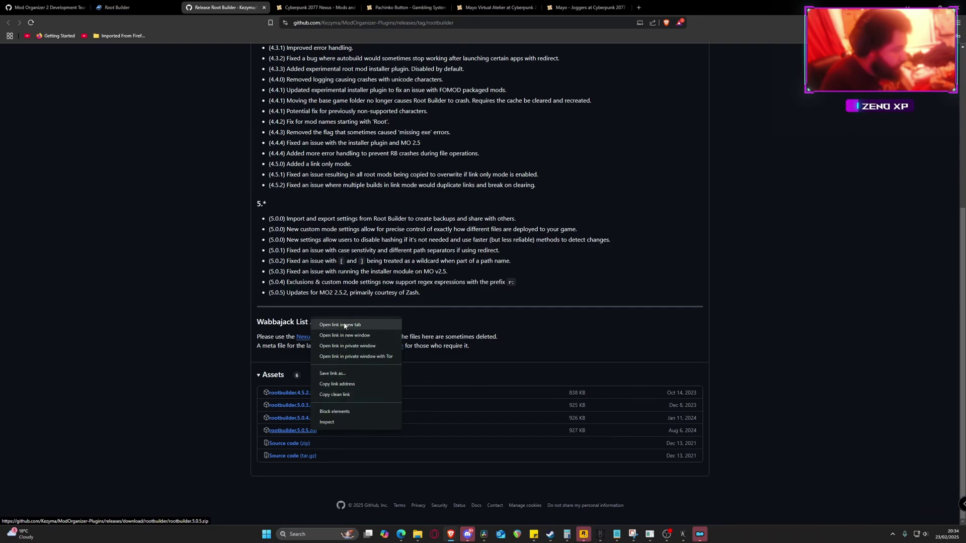
{"action": "left_click", "coordinate": [396, 438]}
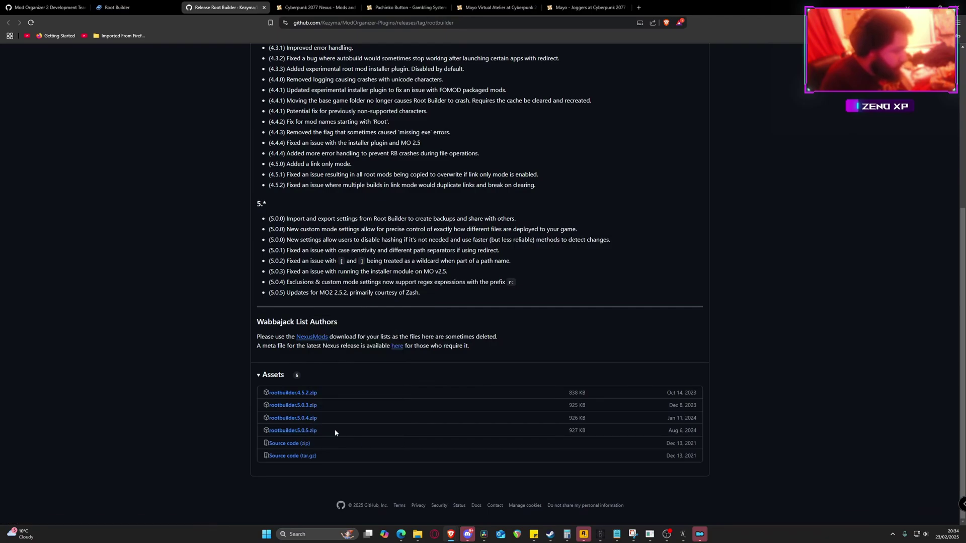
{"action": "left_click_drag", "start_coordinate": [334, 430], "coordinate": [266, 432]}
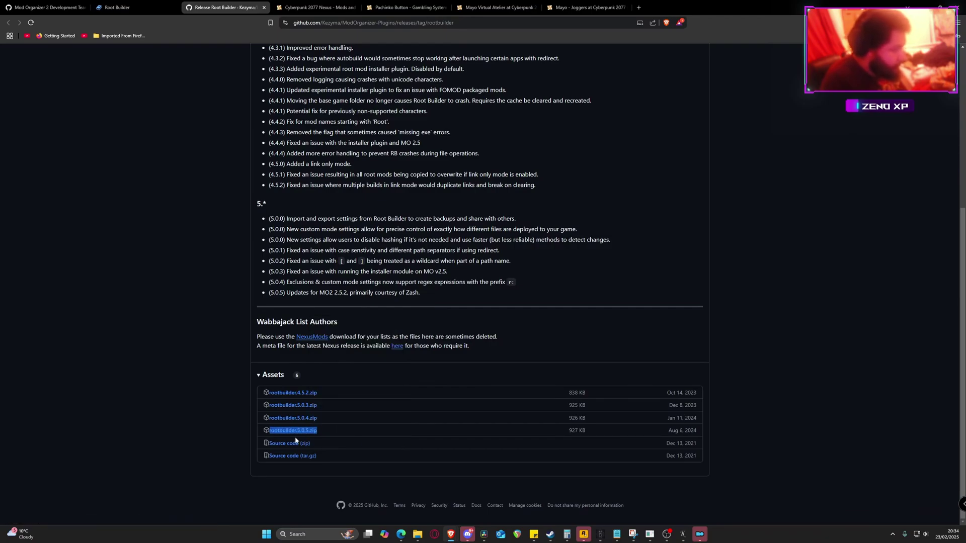
{"action": "left_click", "coordinate": [350, 26]}
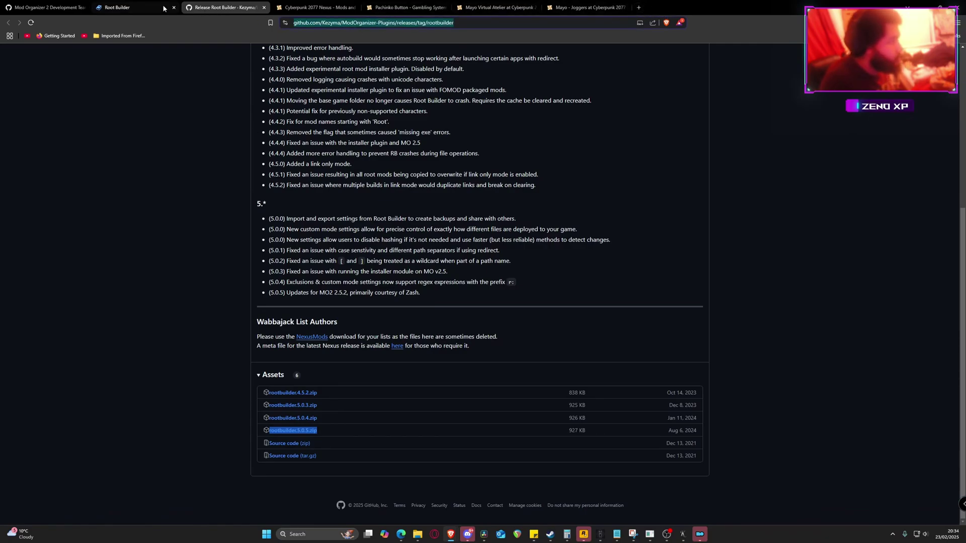
{"action": "left_click", "coordinate": [80, 8]}
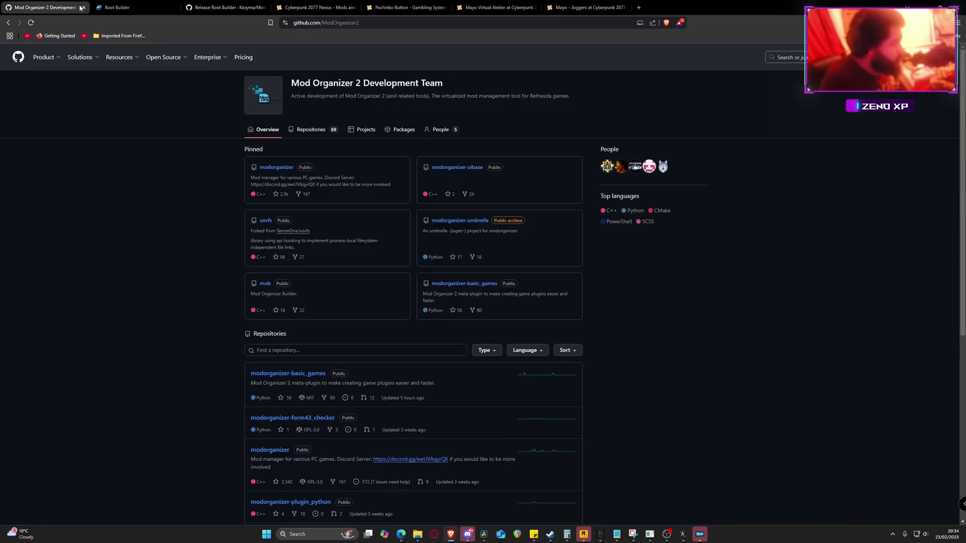
{"action": "left_click", "coordinate": [118, 7]}
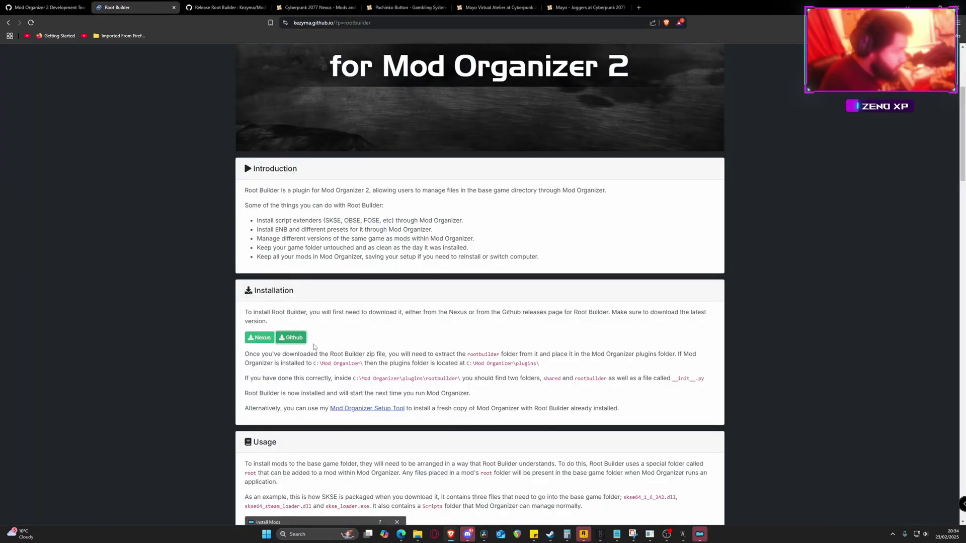
{"action": "scroll", "coordinate": [312, 327], "scroll_direction": "down", "scroll_amount": 4}
{"action": "scroll", "coordinate": [329, 305], "scroll_direction": "up", "scroll_amount": 5}
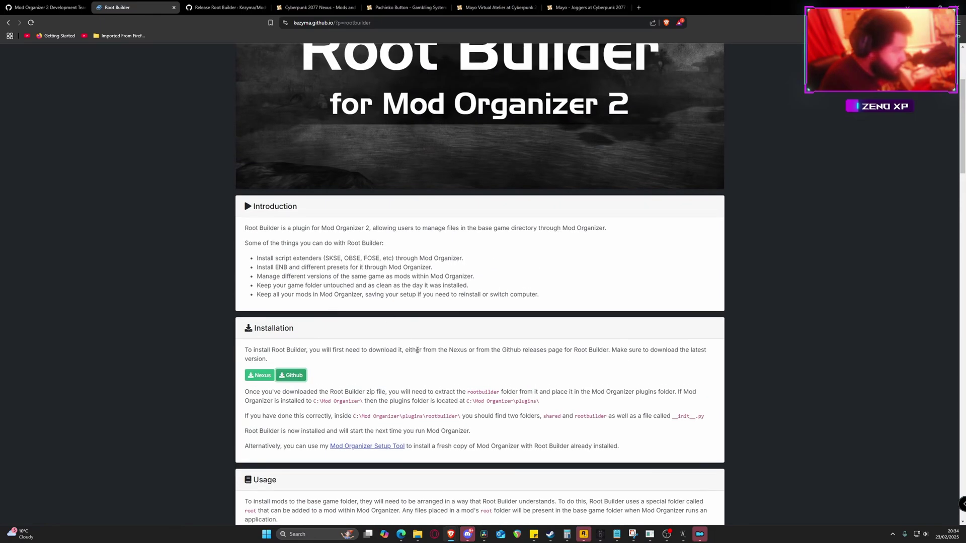
Open the modorganizer repo's Mod Organizer 2 releases page, copy its address, and bring Discord forward
{"action": "left_click", "coordinate": [61, 7]}
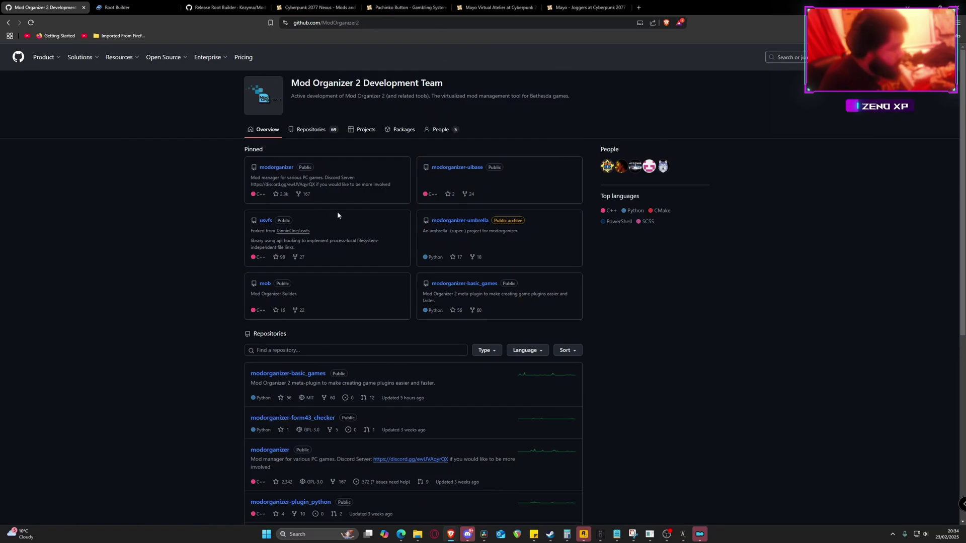
{"action": "left_click", "coordinate": [279, 168]}
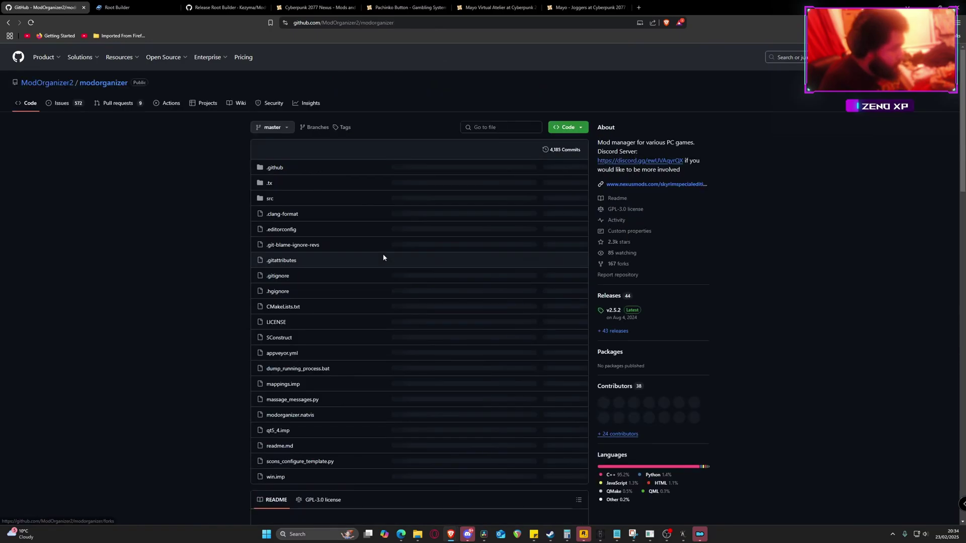
{"action": "scroll", "coordinate": [312, 222], "scroll_direction": "down", "scroll_amount": 5}
{"action": "scroll", "coordinate": [330, 282], "scroll_direction": "down", "scroll_amount": 4}
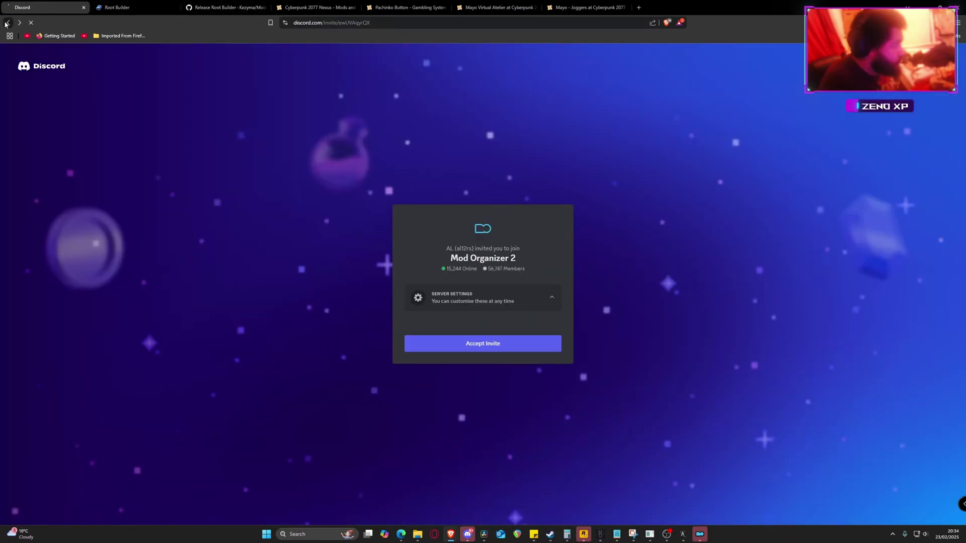
{"action": "key", "text": "alt+Left"}
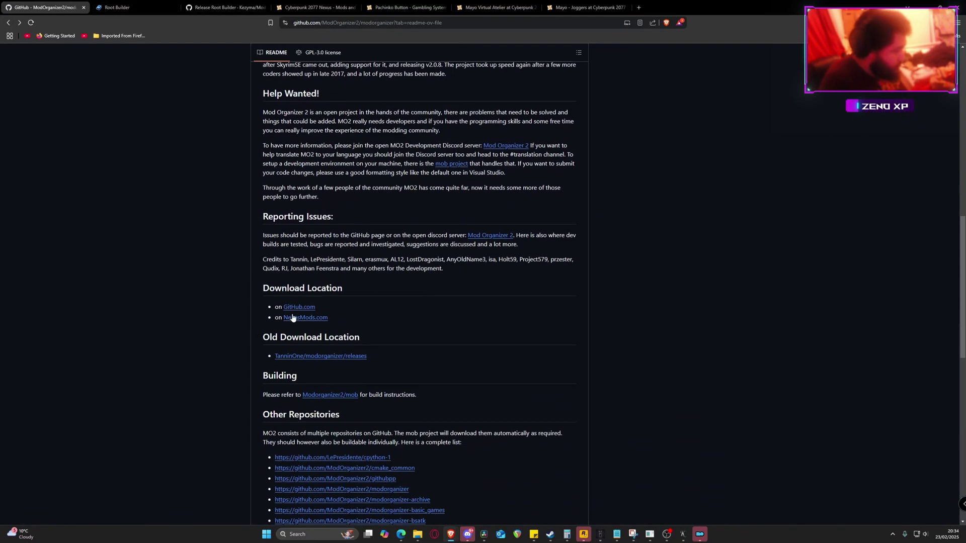
{"action": "left_click", "coordinate": [297, 309]}
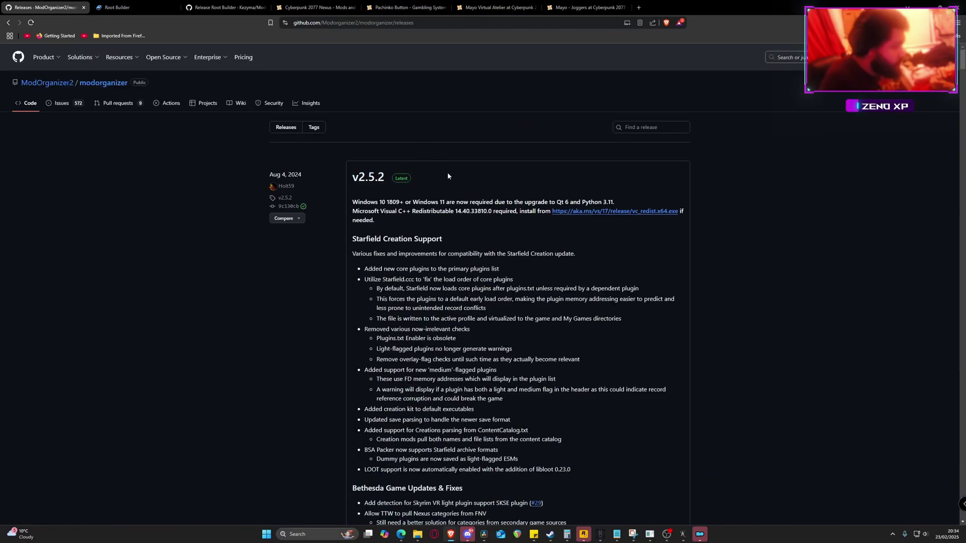
{"action": "scroll", "coordinate": [387, 176], "scroll_direction": "down", "scroll_amount": 5}
{"action": "scroll", "coordinate": [388, 176], "scroll_direction": "up", "scroll_amount": 5}
{"action": "left_click", "coordinate": [354, 22]}
{"action": "key", "text": "ctrl+c"}
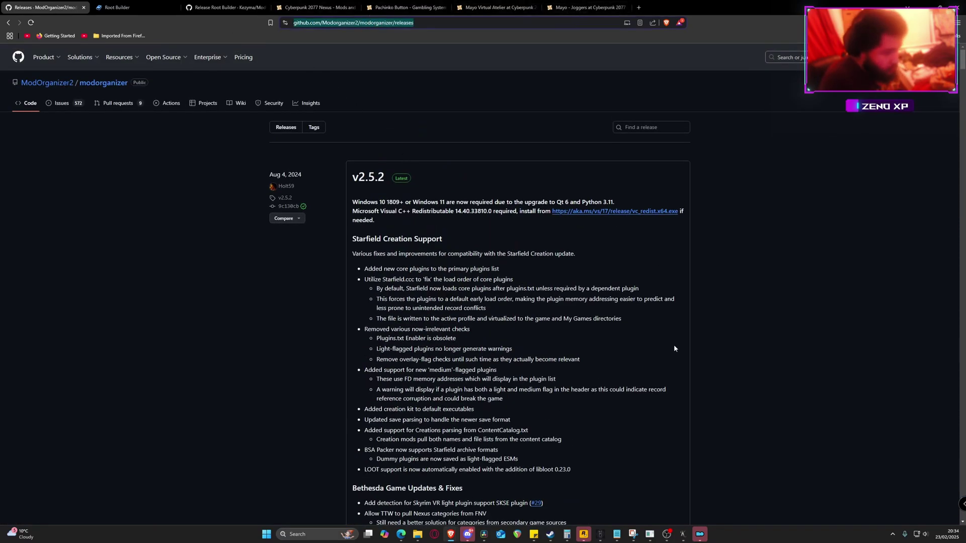
{"action": "left_click", "coordinate": [465, 535]}
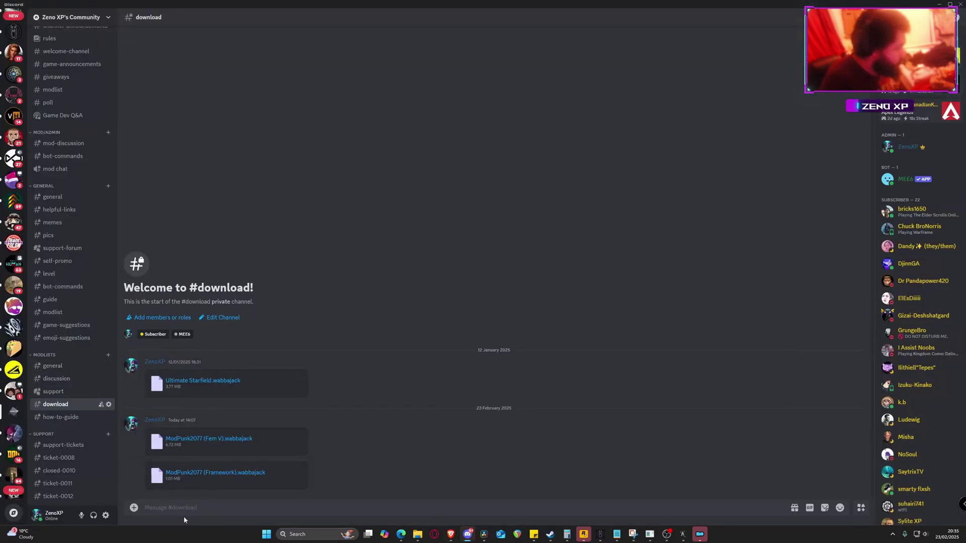
Draft 'Cyberpunk Files:' in #how-to-guide with the Mod Organizer 2 and Root Builder release links
{"action": "left_click", "coordinate": [76, 415]}
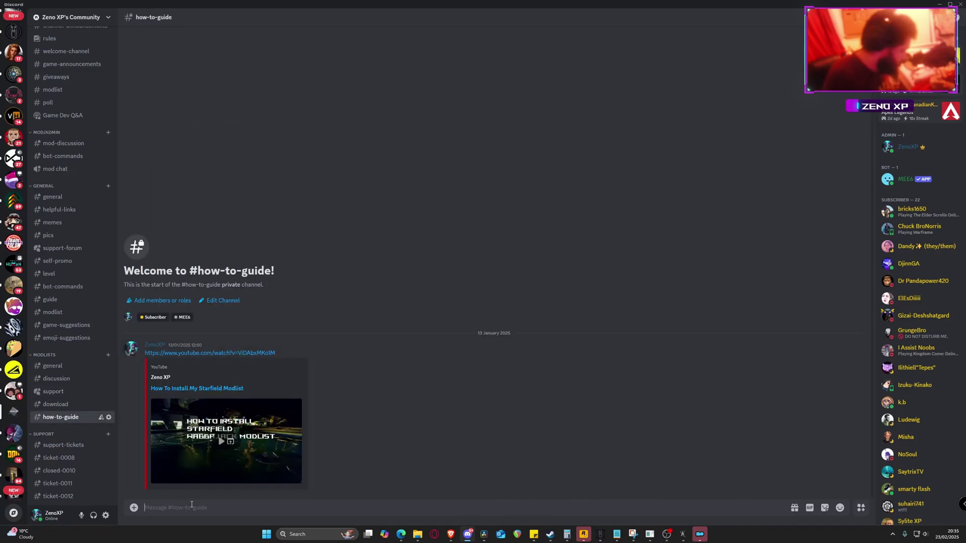
{"action": "type", "text": "Cyber"}
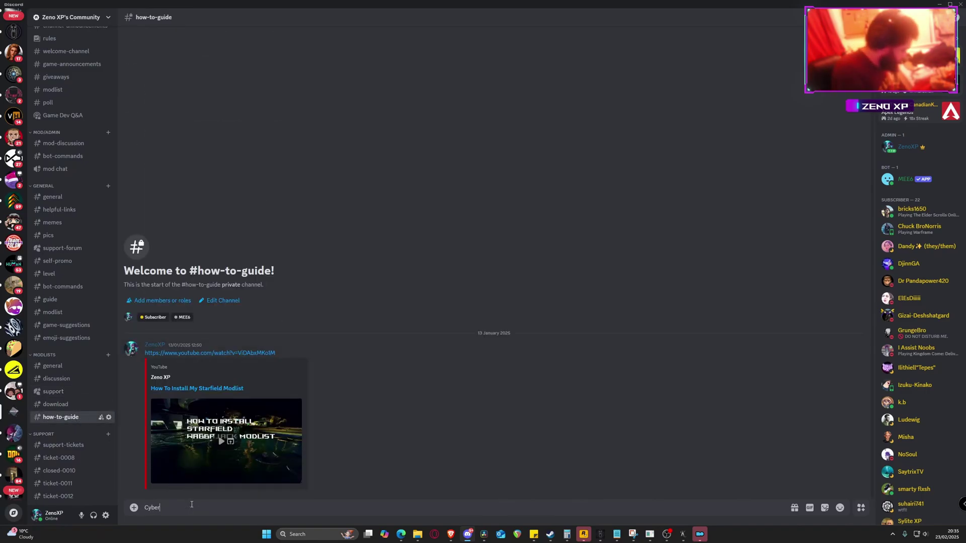
{"action": "type", "text": "punk Files:"}
{"action": "key", "text": "shift+Return"}
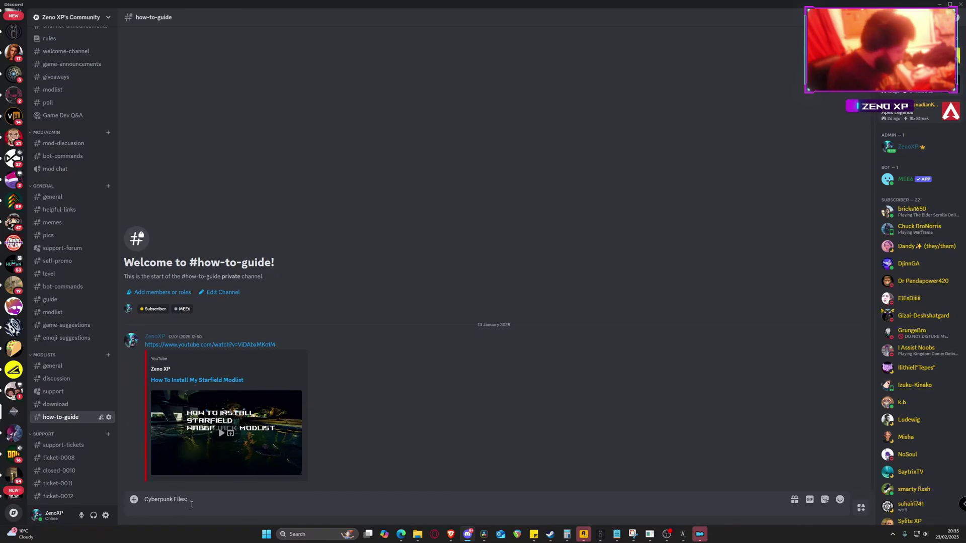
{"action": "key", "text": "ctrl+v"}
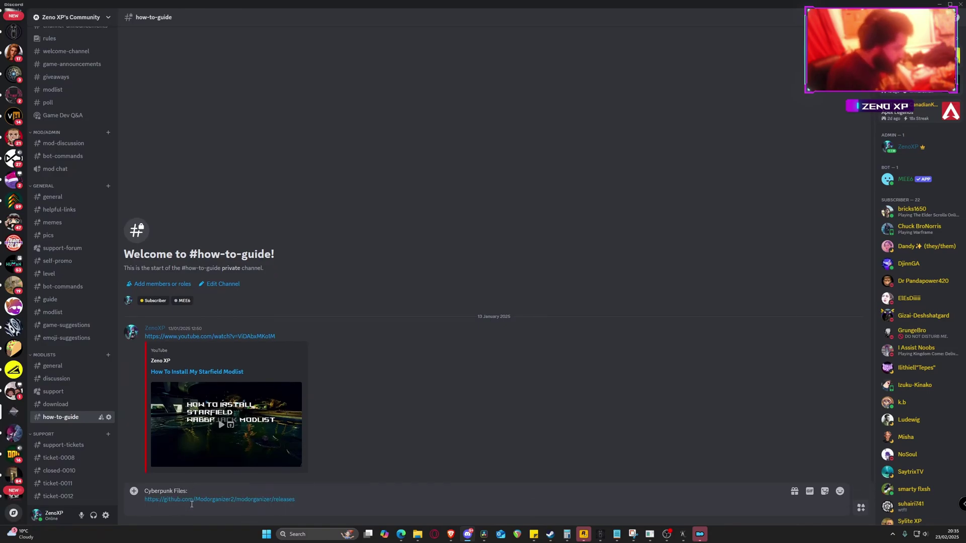
{"action": "key", "text": "super+v"}
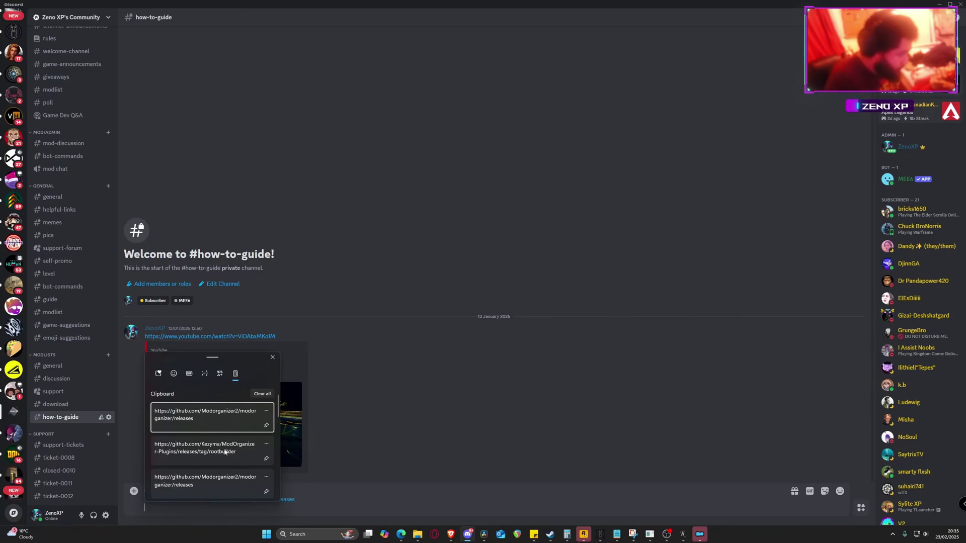
{"action": "left_click", "coordinate": [225, 452]}
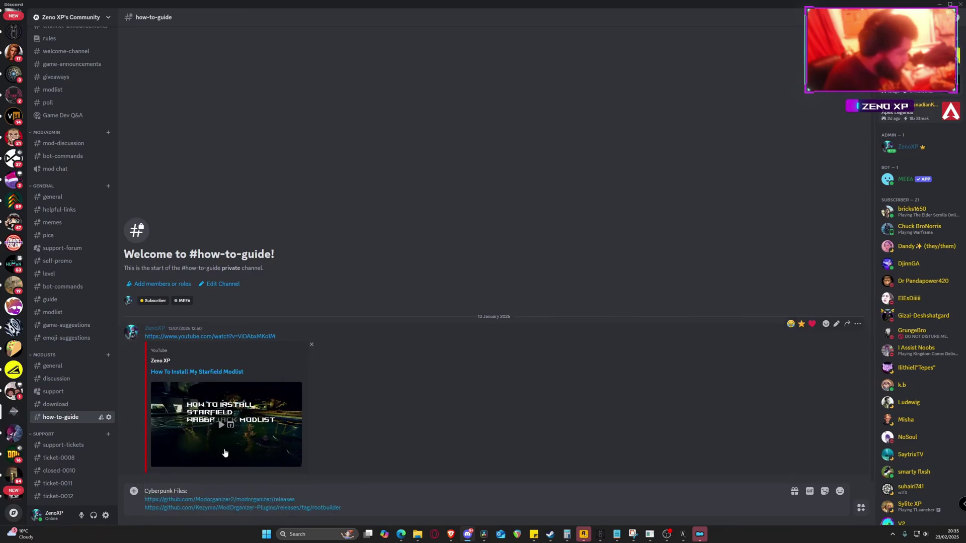
{"action": "key", "text": "alt+Tab"}
{"action": "key", "text": "alt+Tab"}
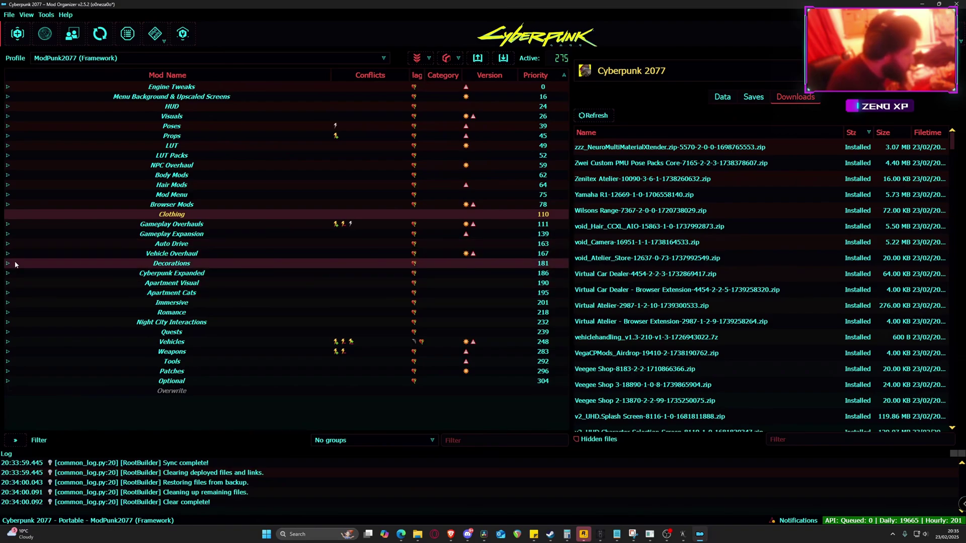
Expand Vehicles and select Porsche_918_Spyder-1-0, closing the not-found page that opened
{"action": "left_click", "coordinate": [8, 341]}
{"action": "scroll", "coordinate": [66, 316], "scroll_direction": "down", "scroll_amount": 8}
{"action": "scroll", "coordinate": [67, 316], "scroll_direction": "down", "scroll_amount": 2}
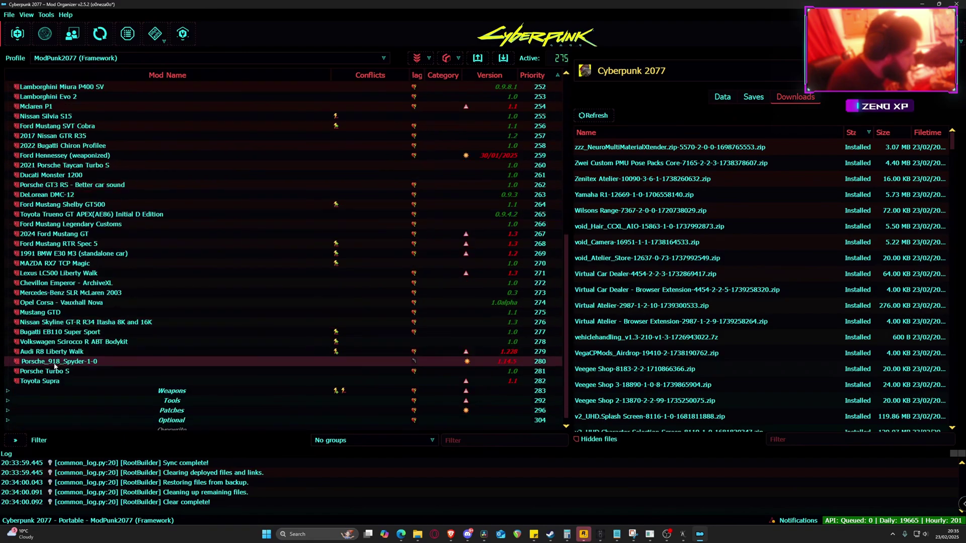
{"action": "left_click", "coordinate": [56, 362]}
{"action": "right_click", "coordinate": [55, 365]}
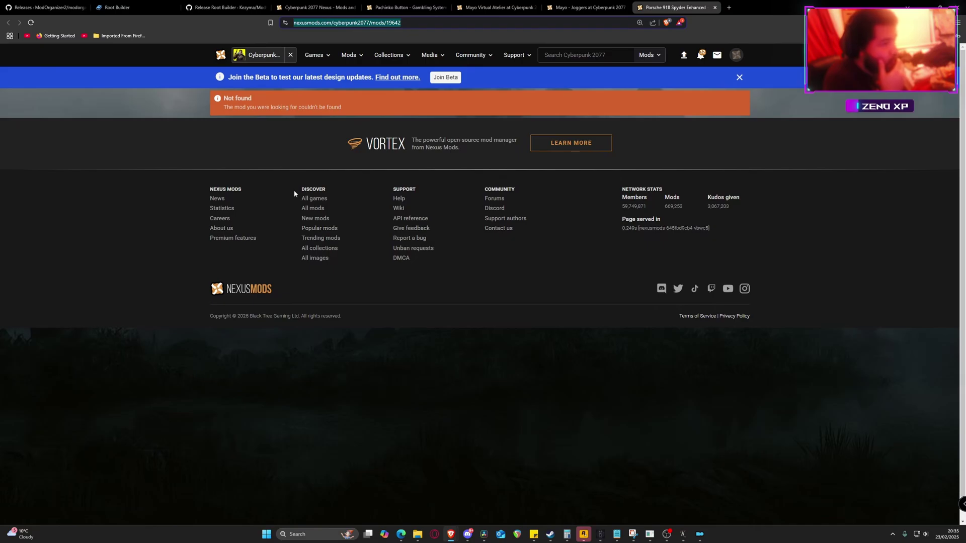
{"action": "left_click", "coordinate": [714, 8]}
{"action": "key", "text": "alt+Tab"}
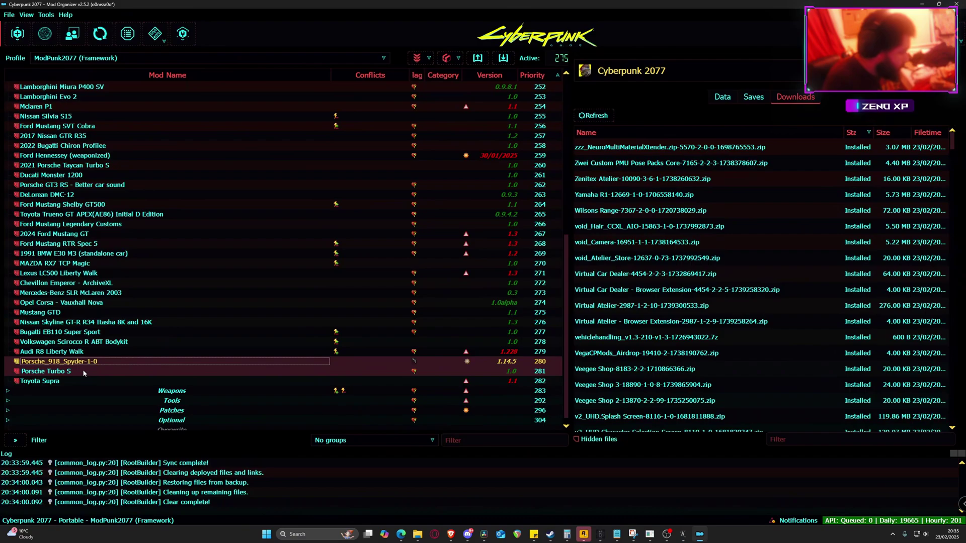
Remove Porsche_918_Spyder-1-0 with Remove Mod..., confirm Yes, and close Mod Organizer
{"action": "right_click", "coordinate": [91, 361]}
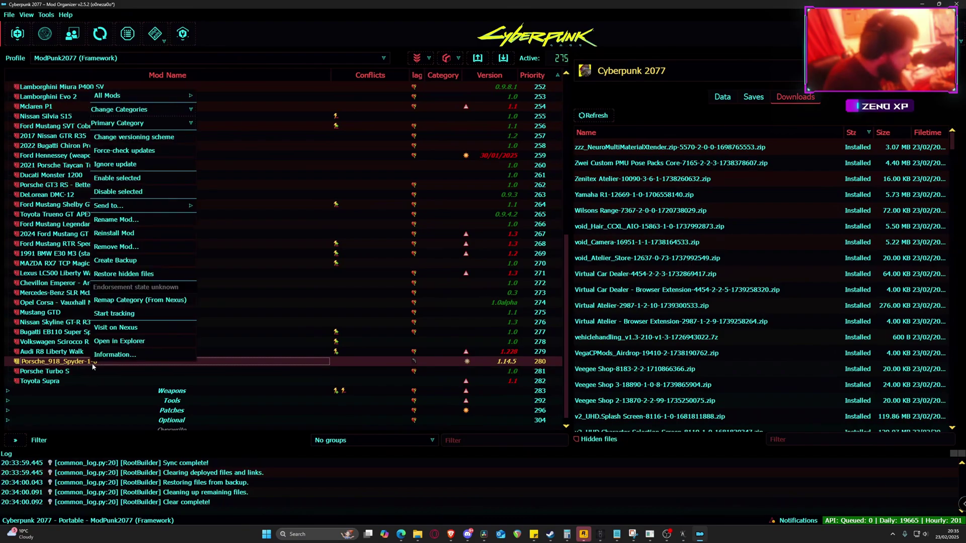
{"action": "left_click", "coordinate": [138, 246]}
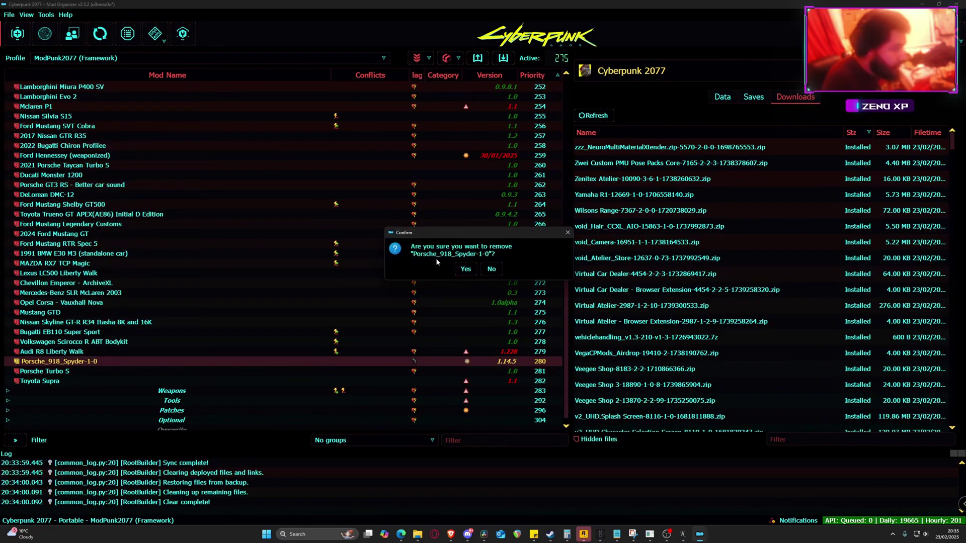
{"action": "left_click", "coordinate": [463, 271]}
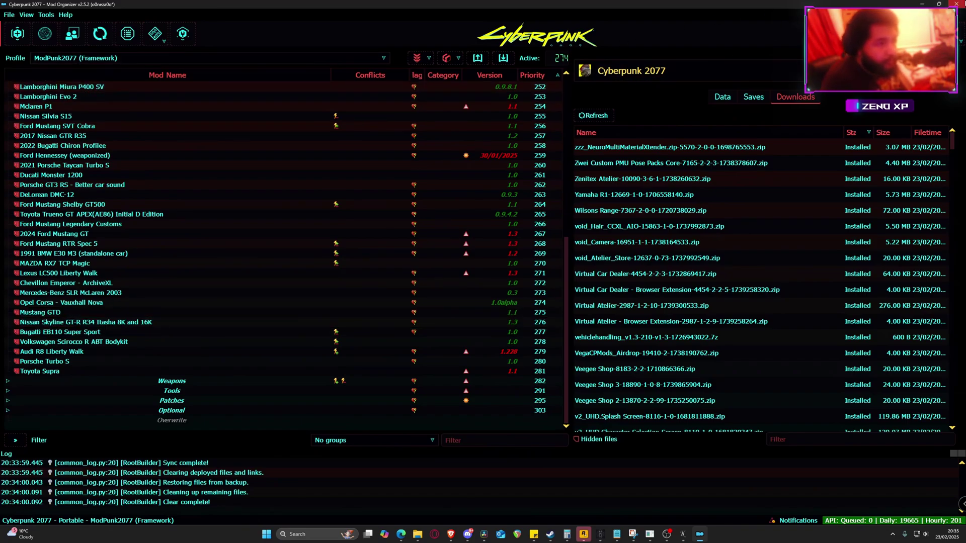
{"action": "left_click", "coordinate": [956, 4]}
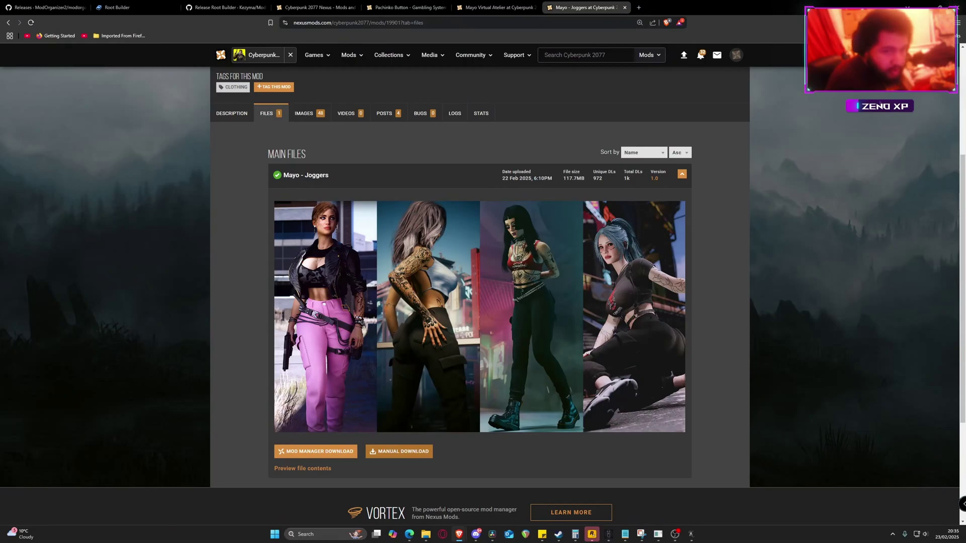